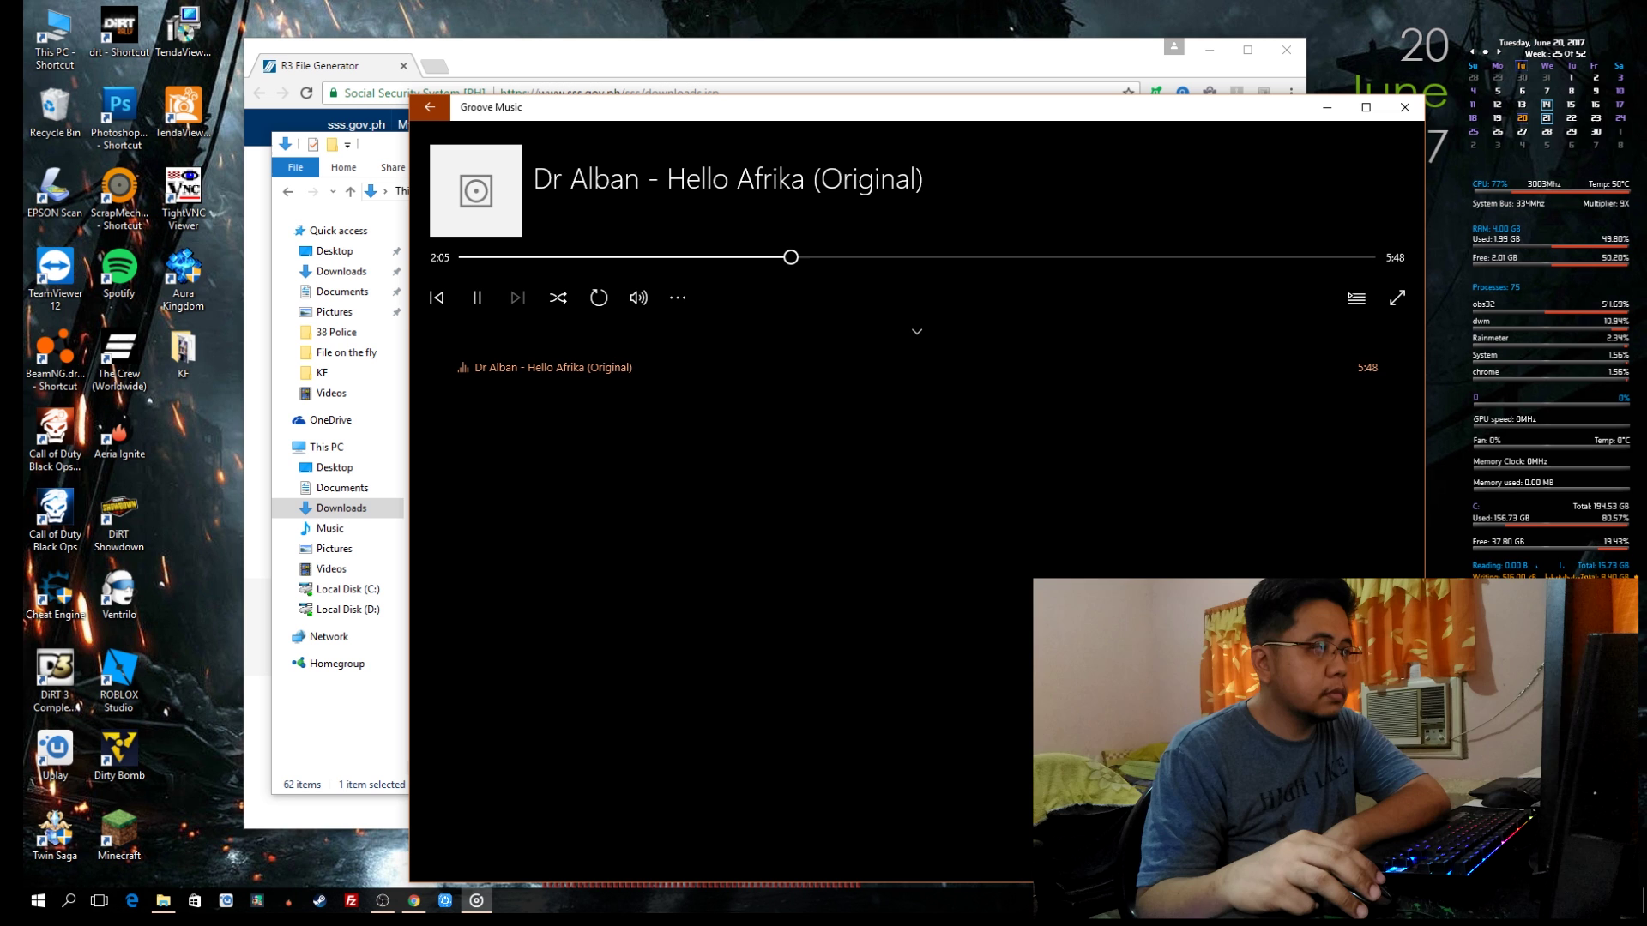
Step: Close the Groove Music player window
{"action": "left_click", "coordinate": [1404, 107]}
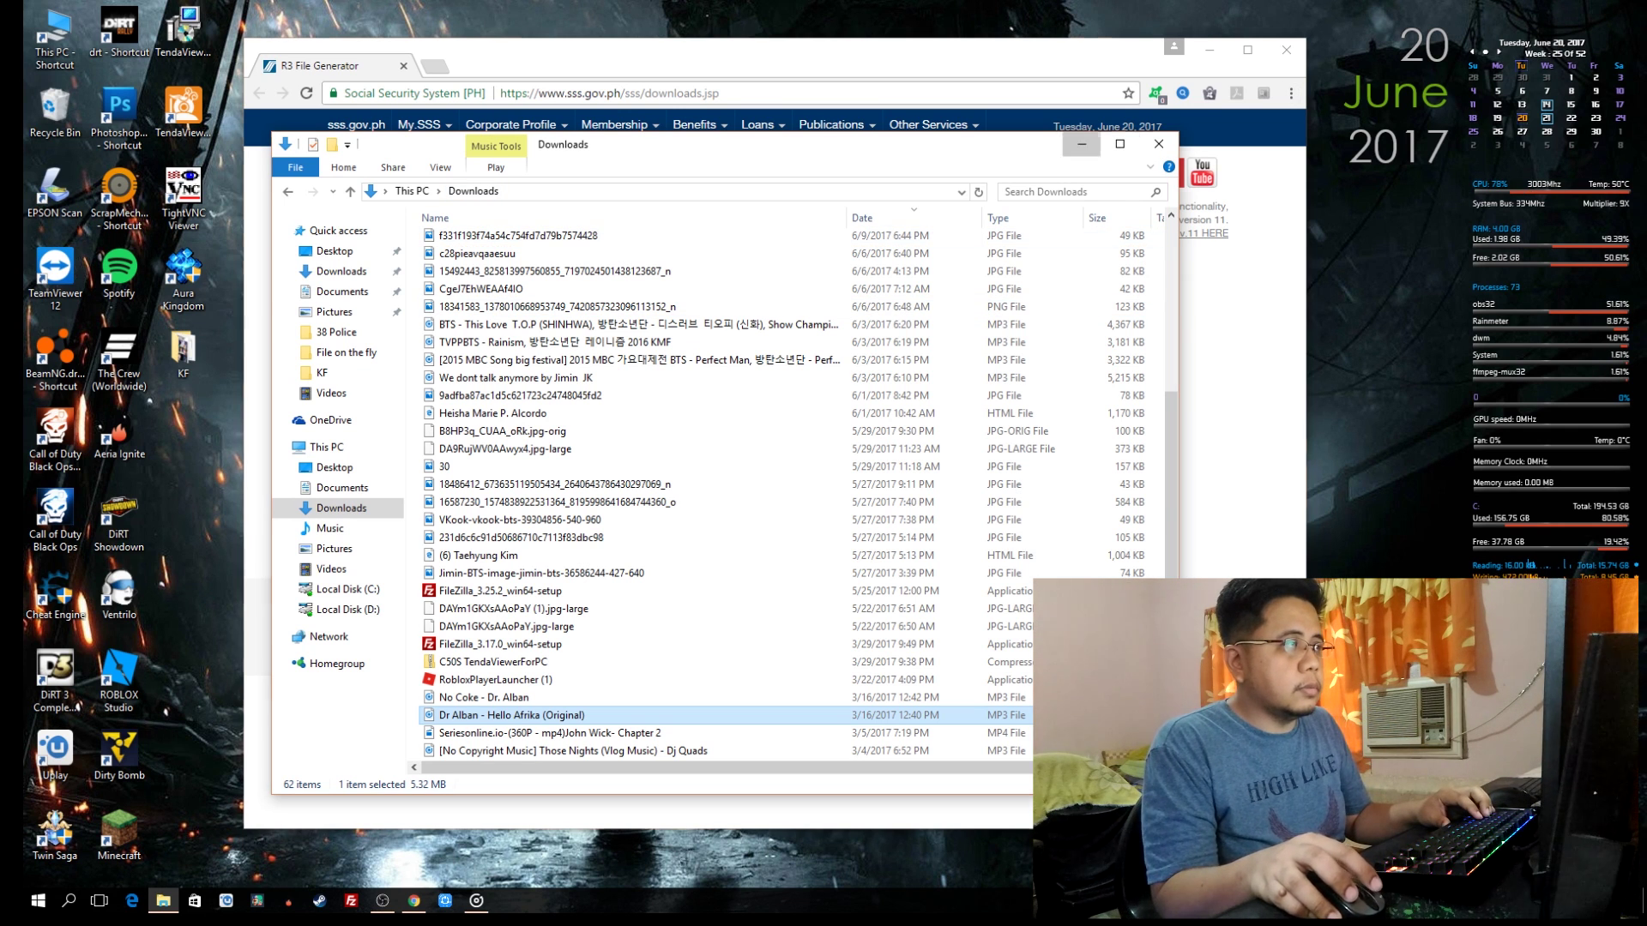
Step: Close the Downloads folder window and move the Chrome window aside
{"action": "left_click", "coordinate": [1081, 144]}
{"action": "left_click_drag", "start_coordinate": [828, 57], "coordinate": [772, 35]}
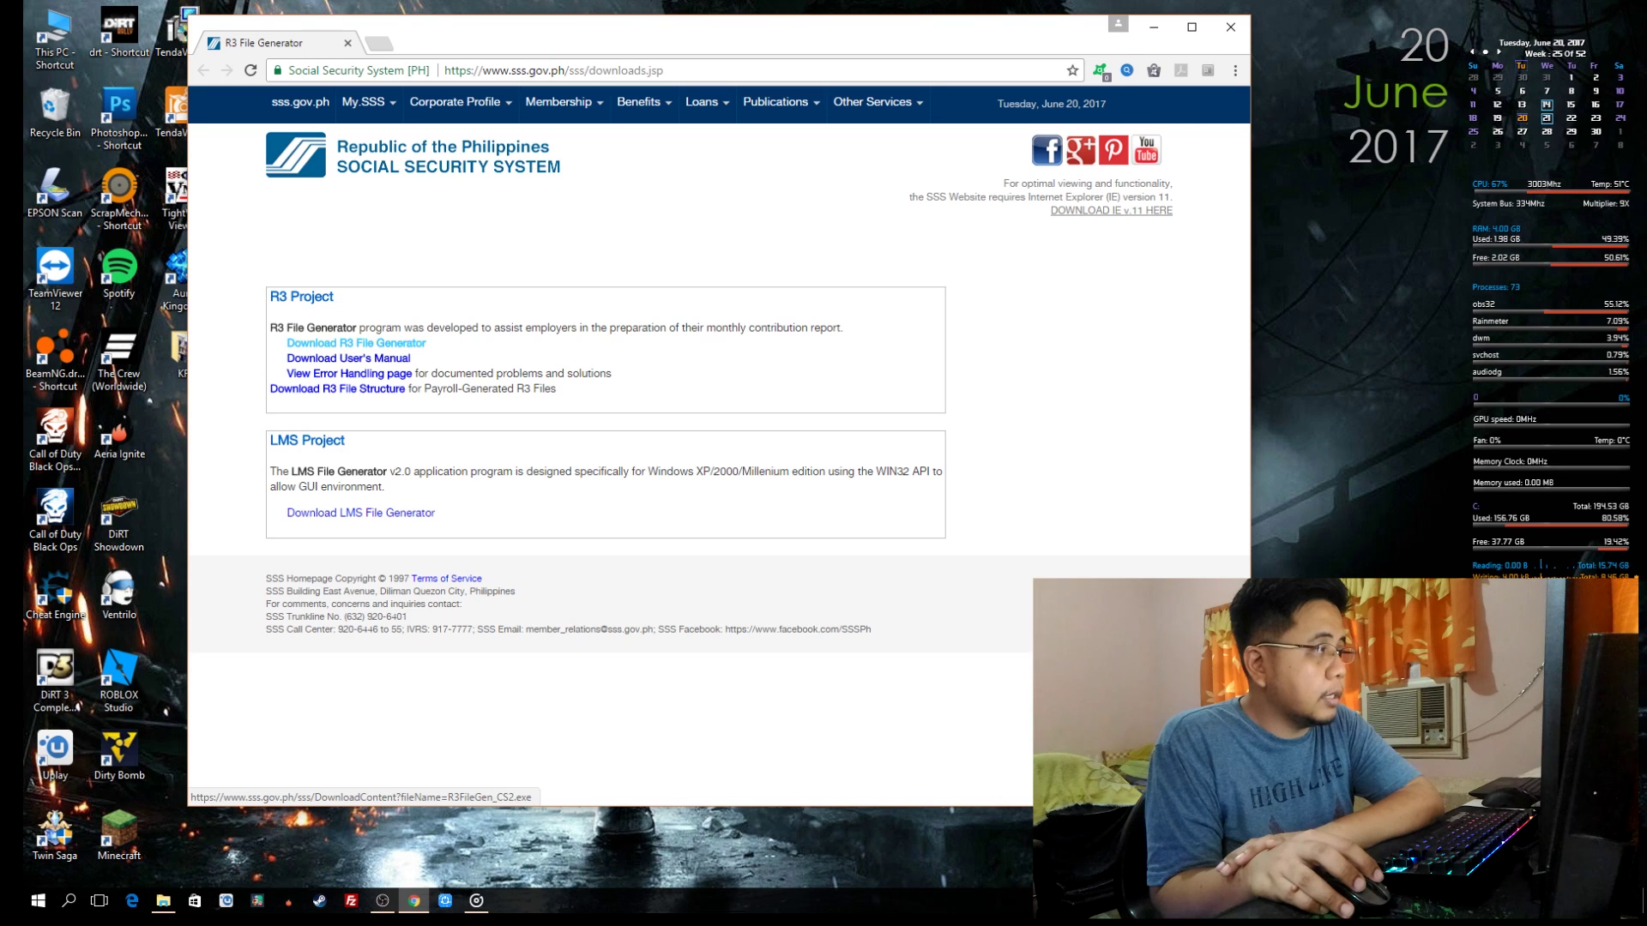
Step: Download R3FileGen_CS2.exe from the SSS page, then exit Chrome without cancelling the download
{"action": "left_click", "coordinate": [355, 343]}
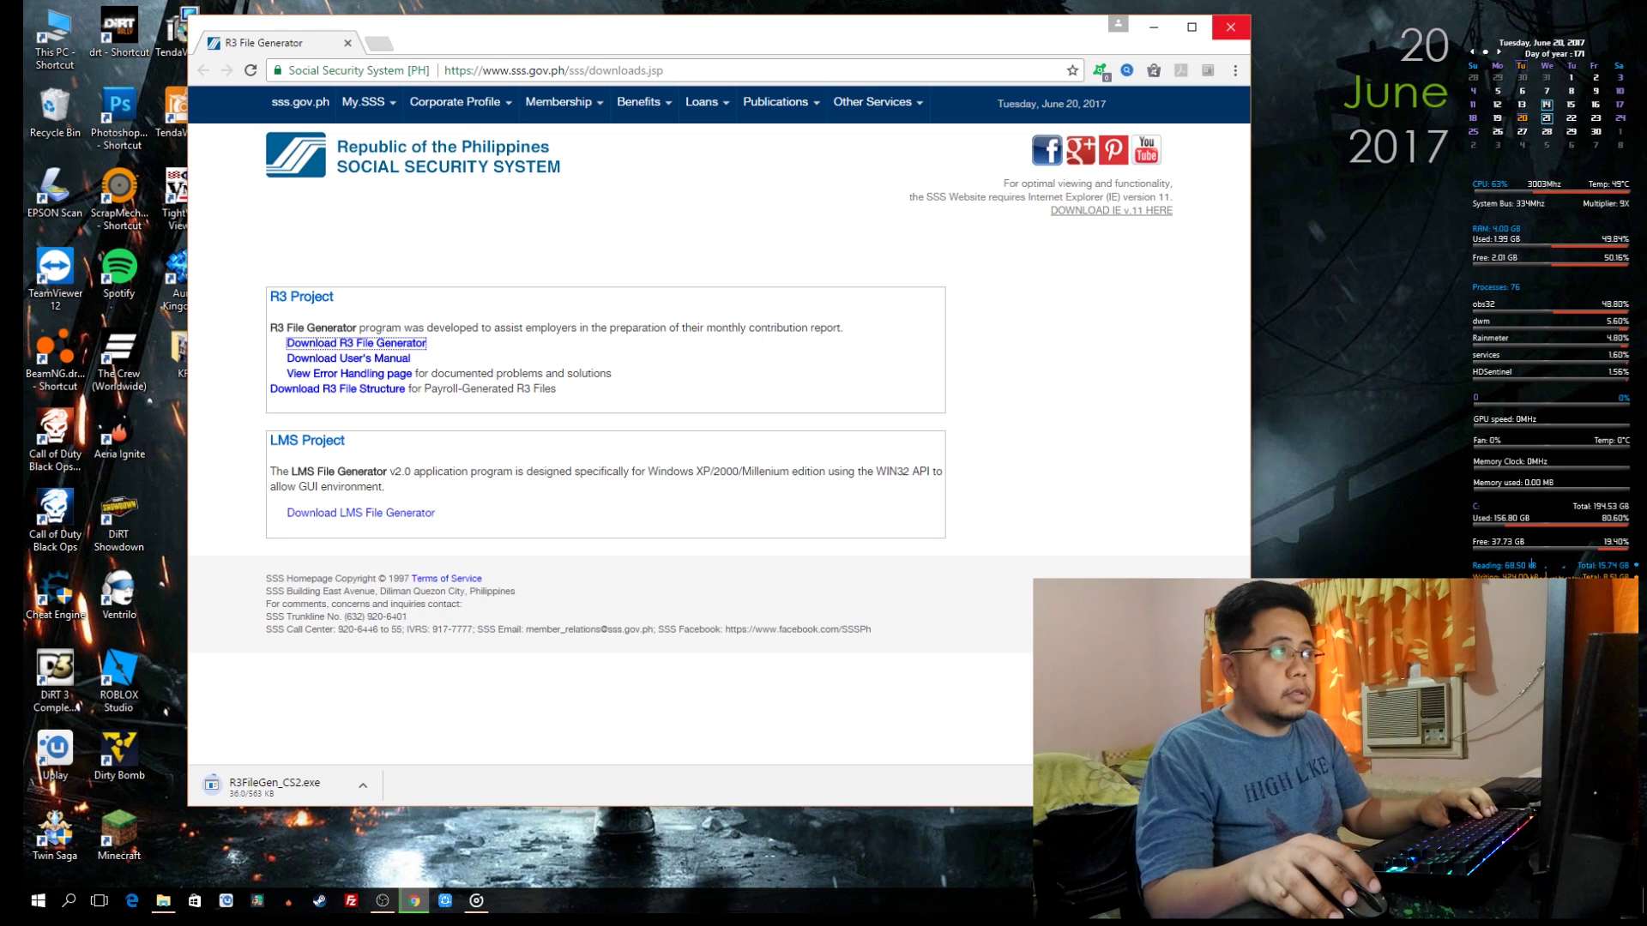
{"action": "left_click", "coordinate": [1230, 25]}
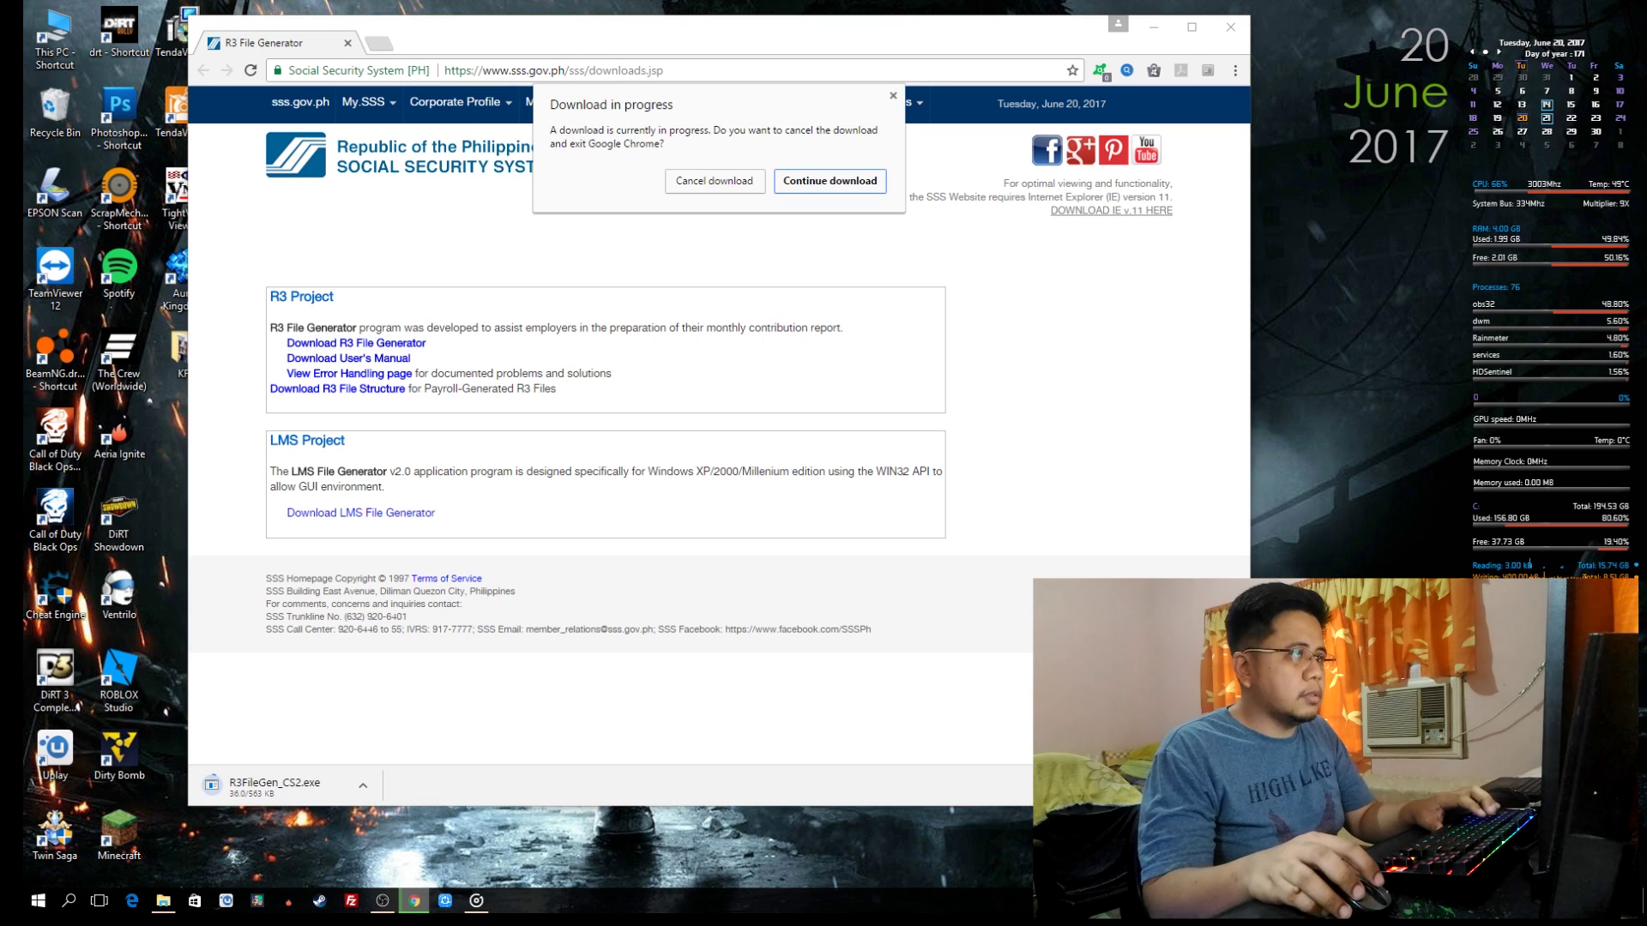
{"action": "left_click", "coordinate": [715, 181]}
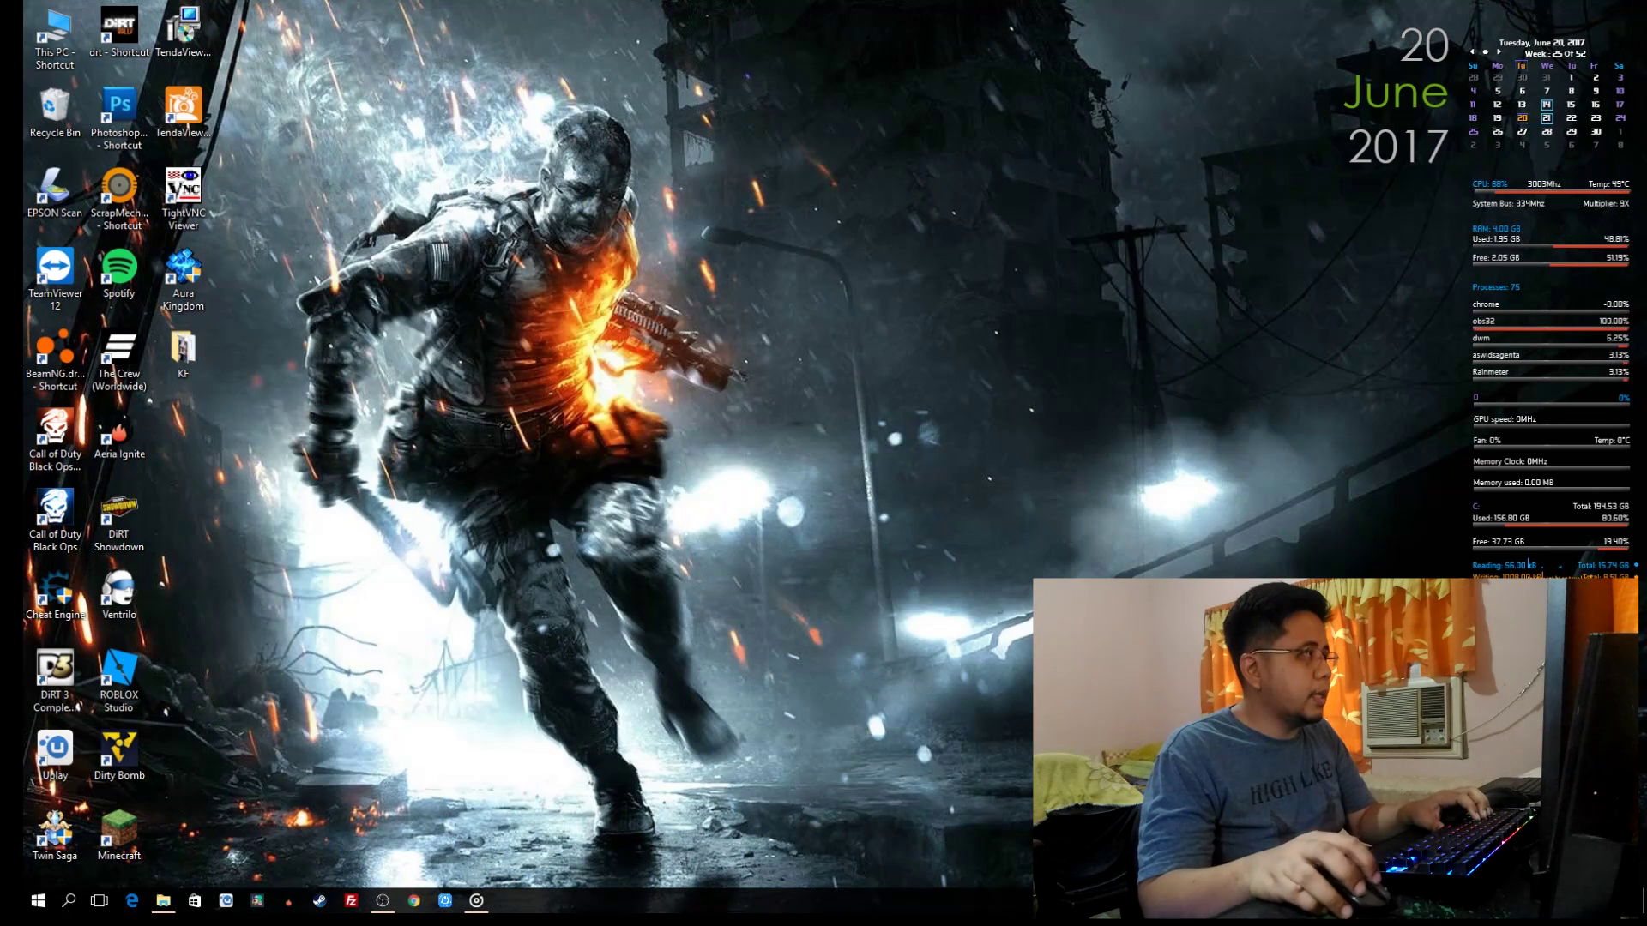
Step: Browse to This PC > Local Disk (D:) > File on the fly and select R3FileGen_CS2
{"action": "double_click", "coordinate": [55, 37]}
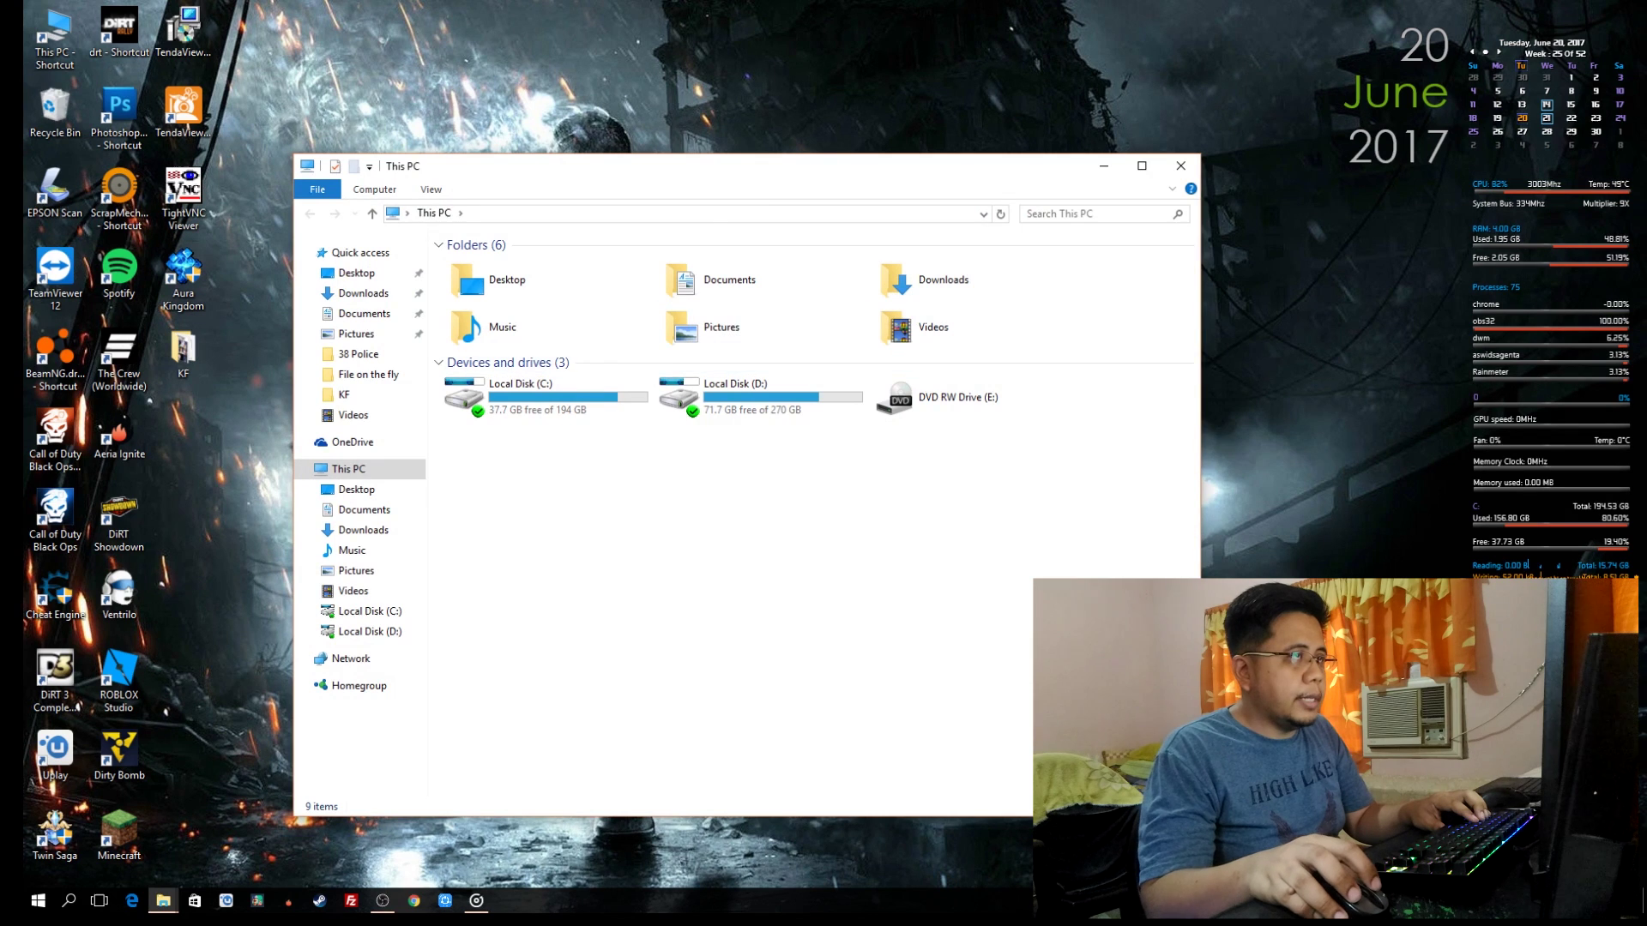
{"action": "double_click", "coordinate": [760, 356]}
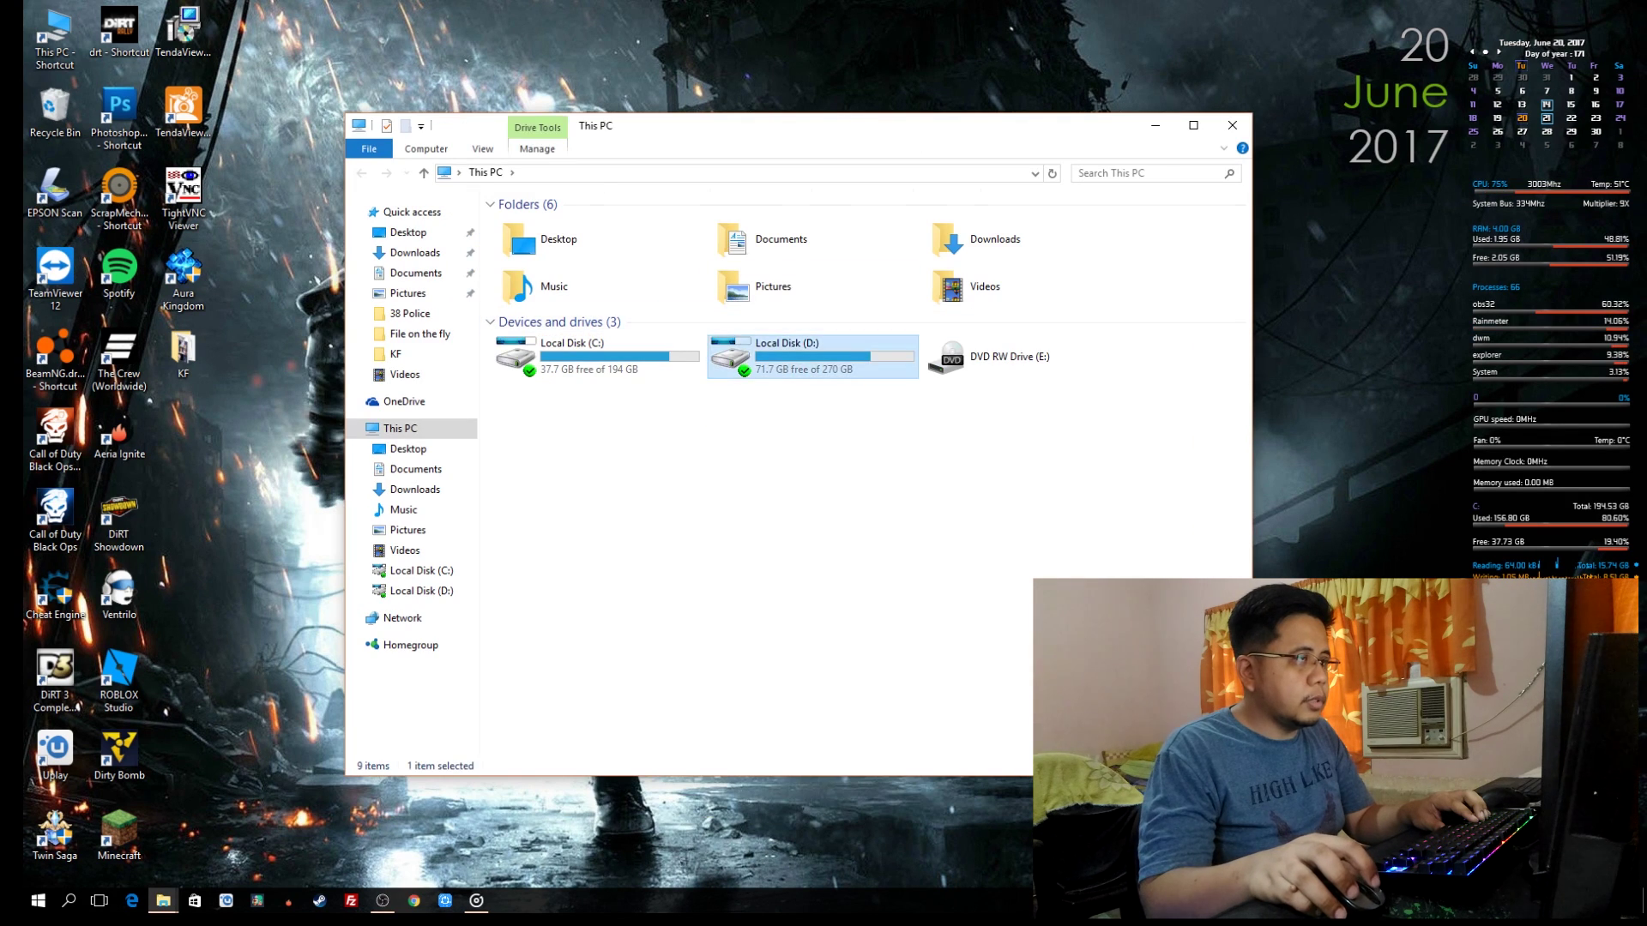
{"action": "double_click", "coordinate": [644, 241]}
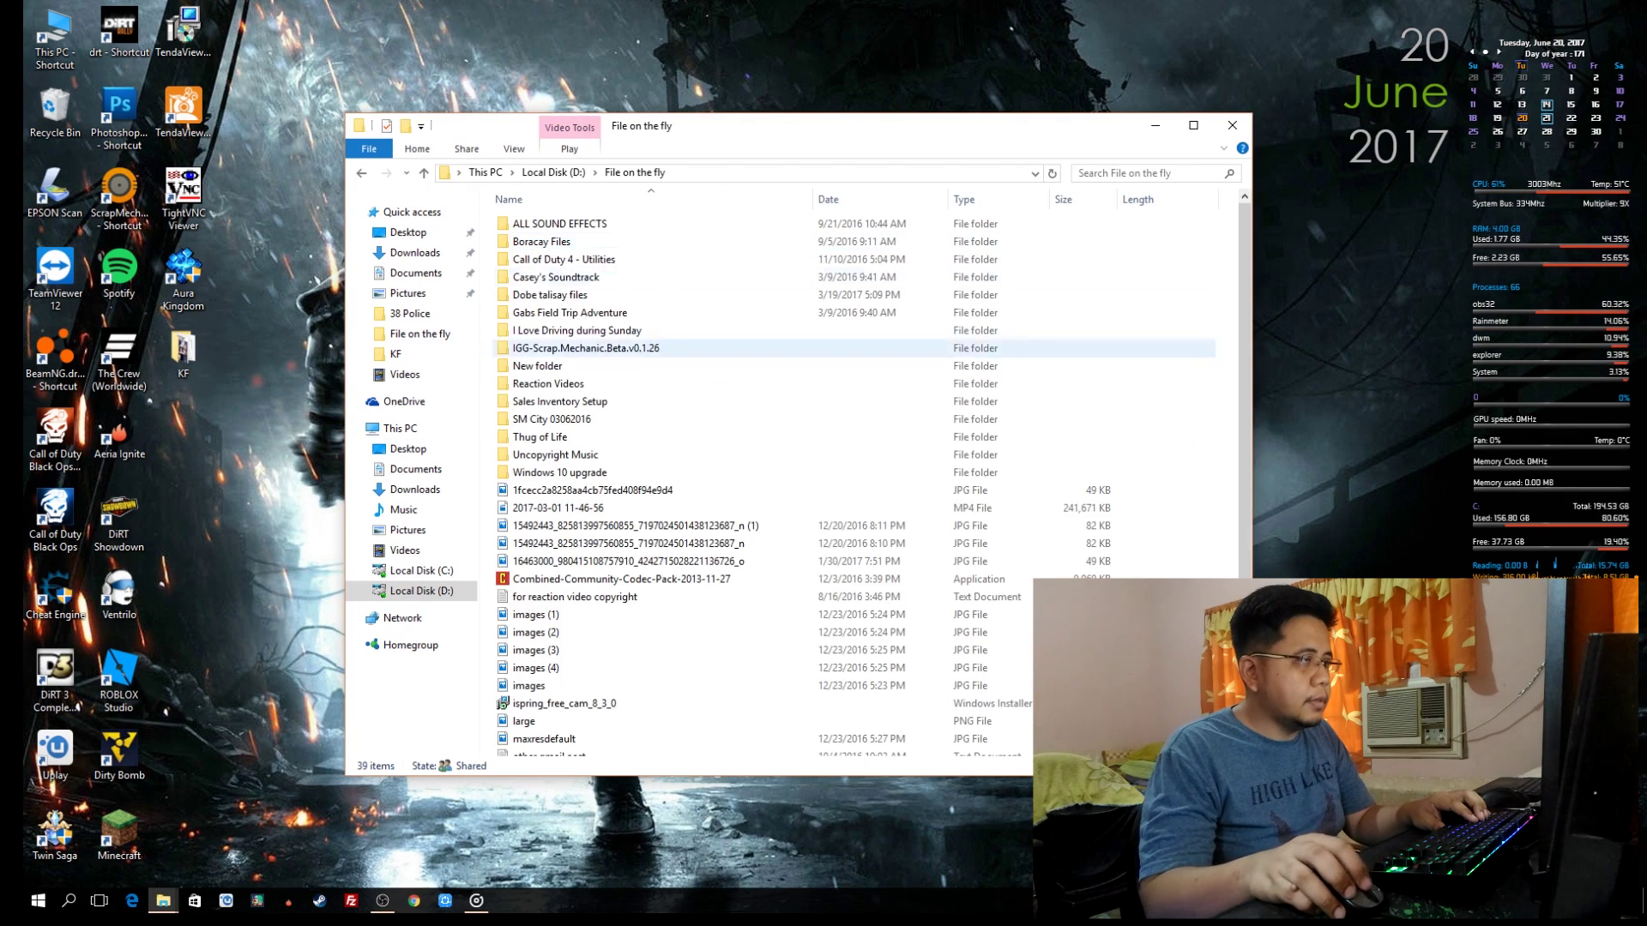
{"action": "scroll", "coordinate": [849, 498], "scroll_direction": "down", "scroll_amount": 3}
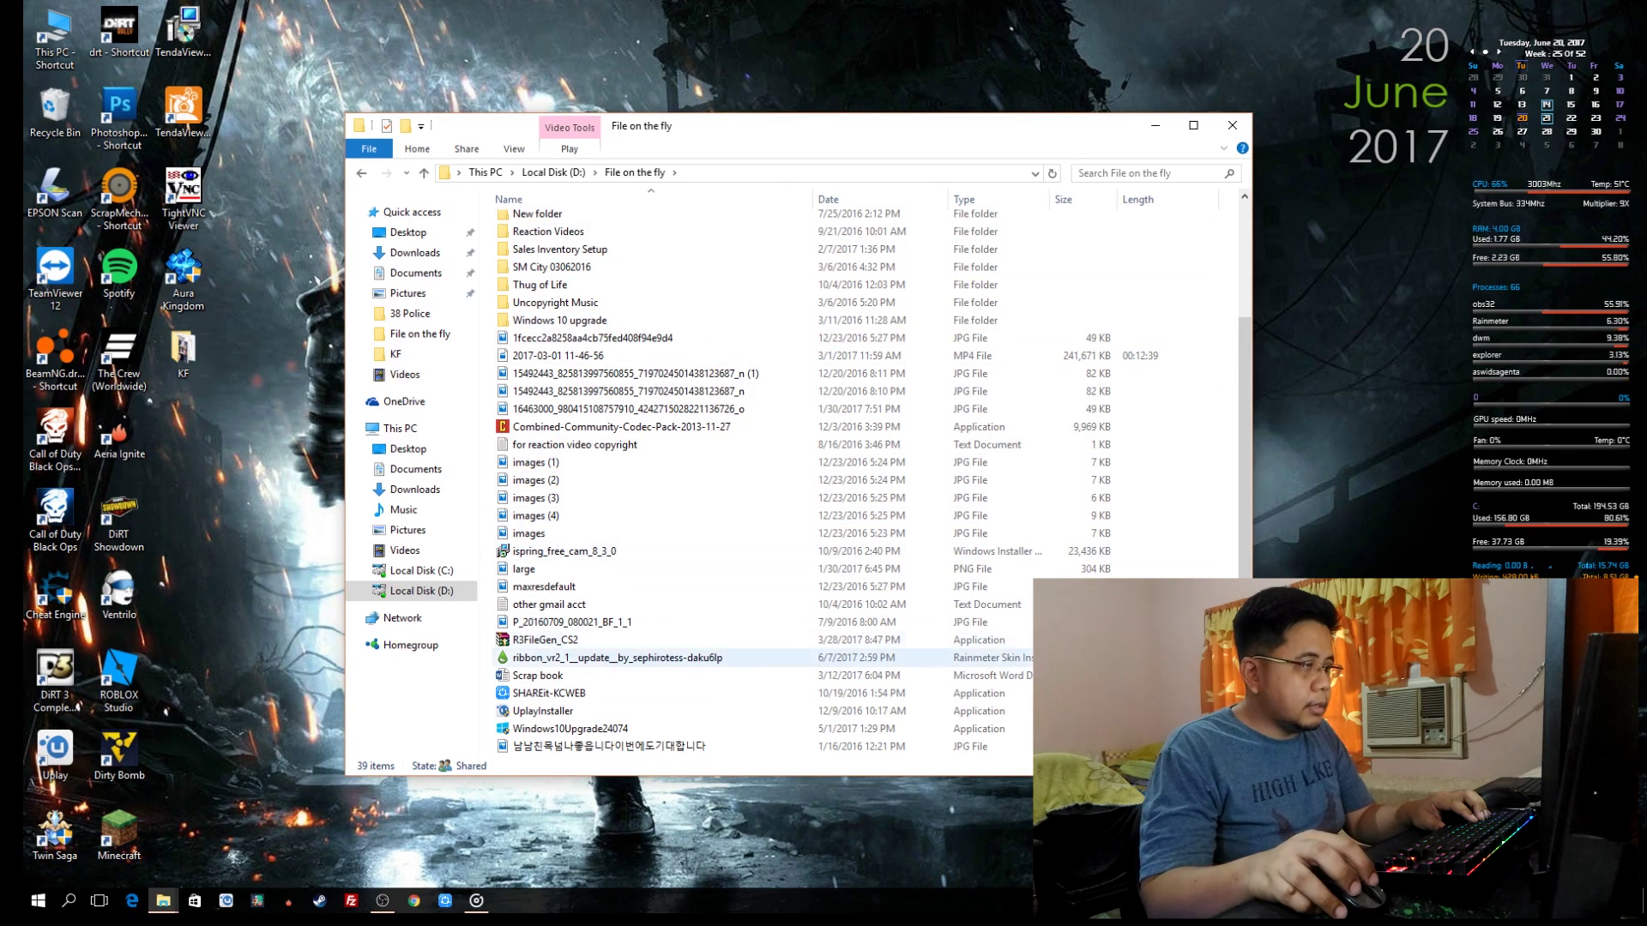
{"action": "left_click", "coordinate": [553, 640]}
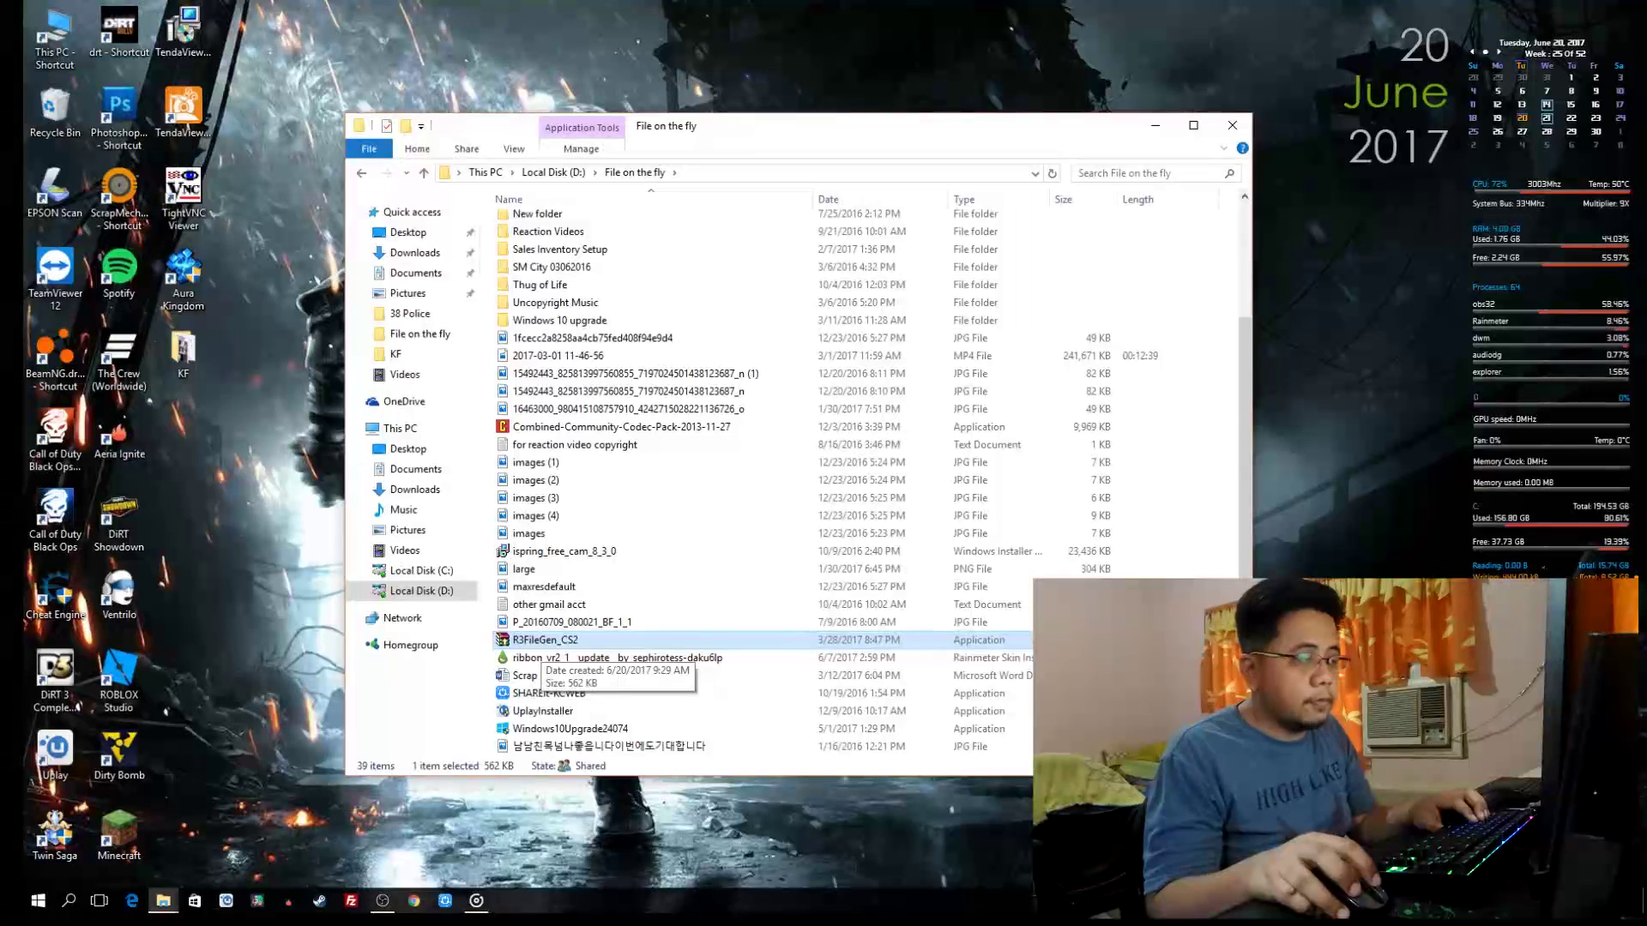
Step: Run R3FileGen_CS2 past the security warning, accept the SSS license, and install to c:\sssr3filegenerator
{"action": "double_click", "coordinate": [540, 639]}
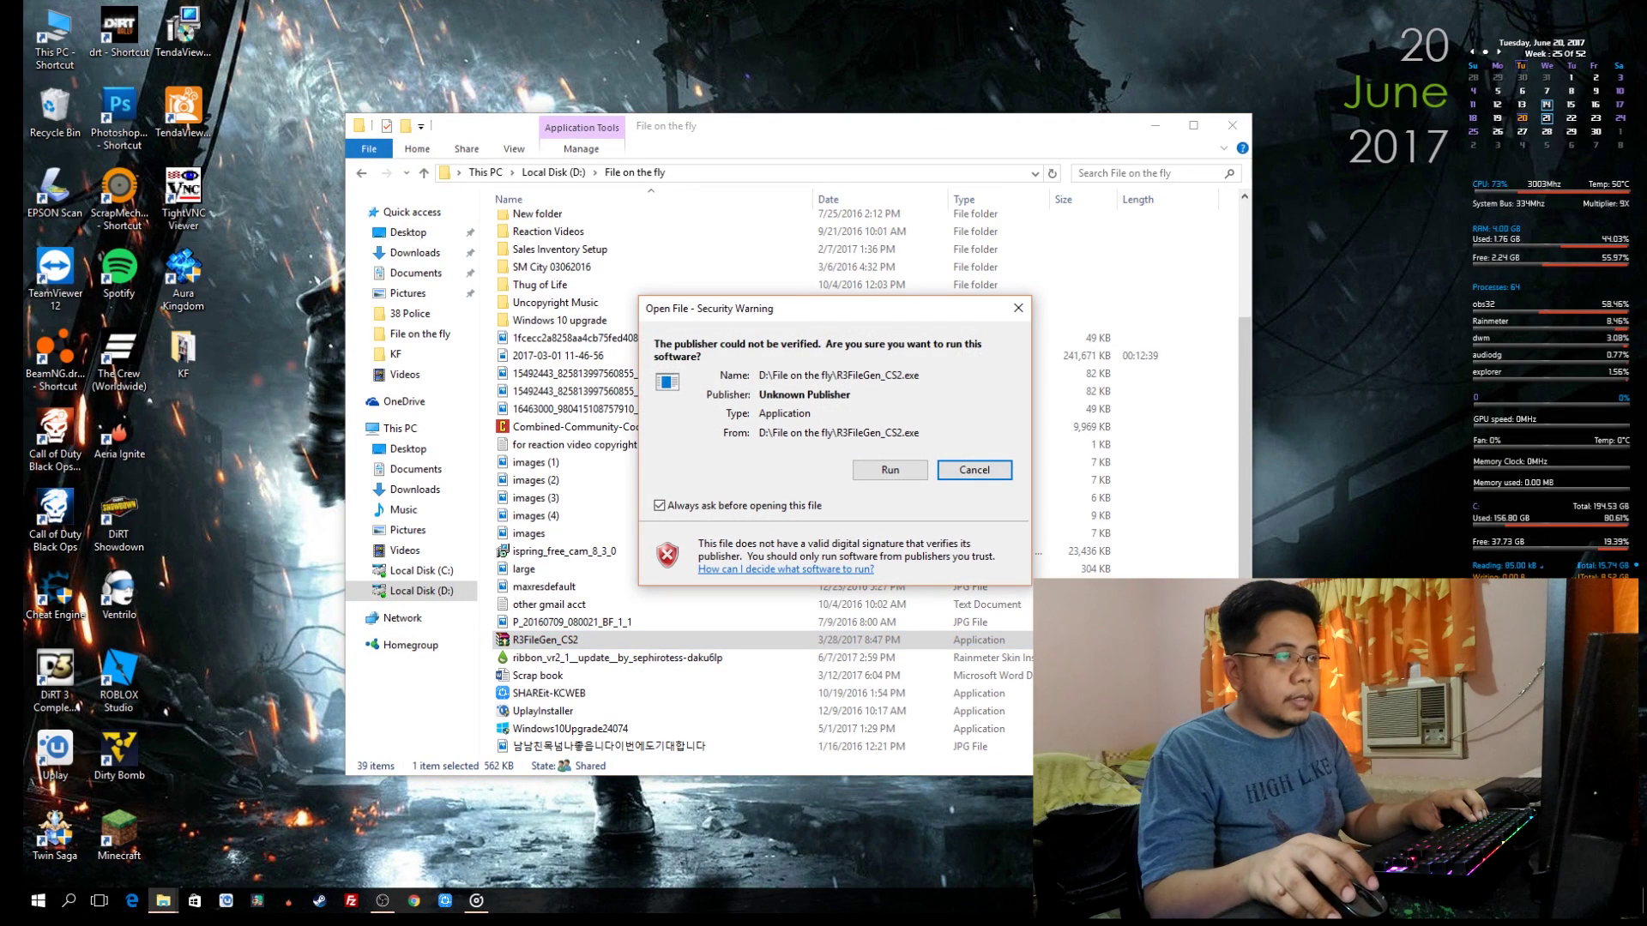
{"action": "left_click", "coordinate": [890, 470]}
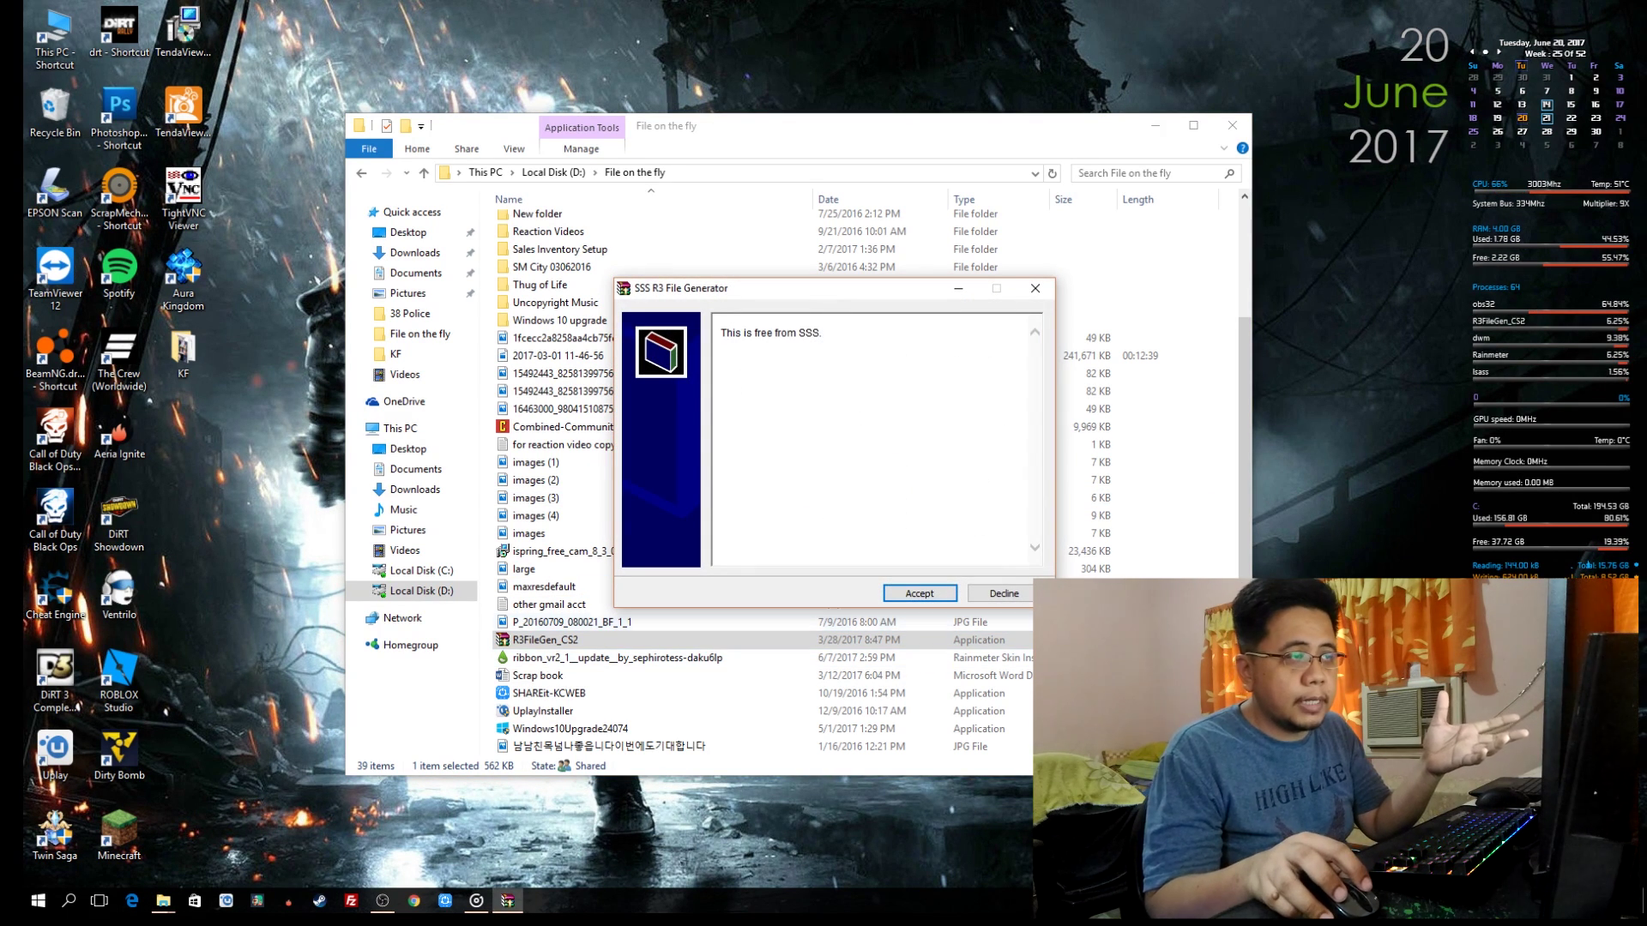
{"action": "key", "text": "Return"}
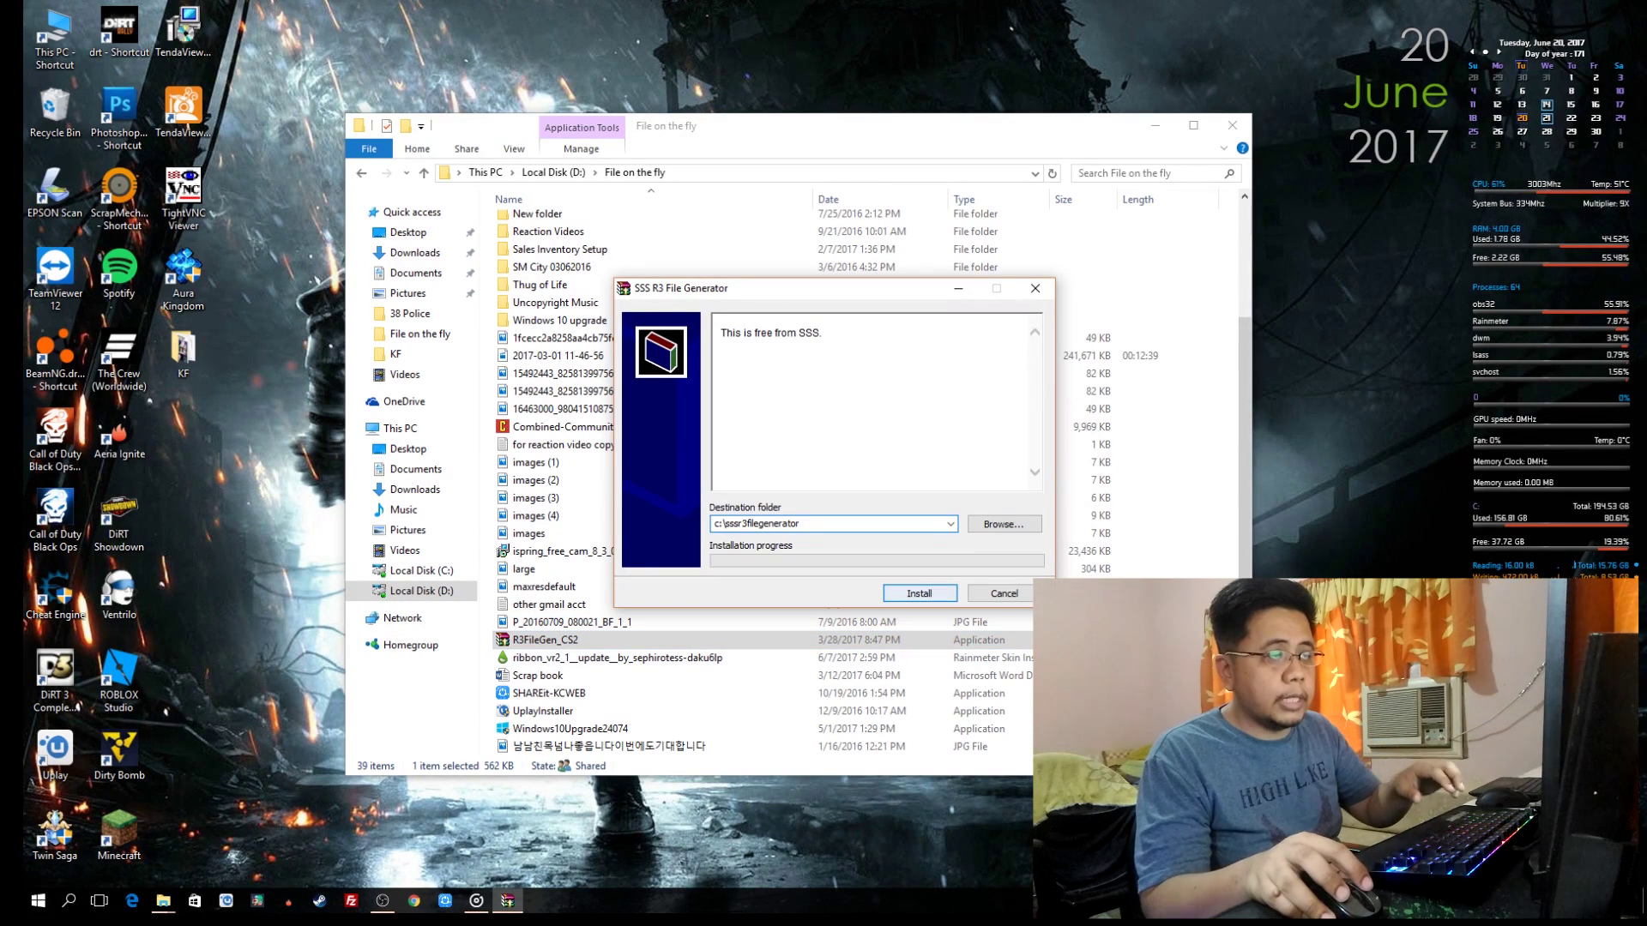
{"action": "key", "text": "Return"}
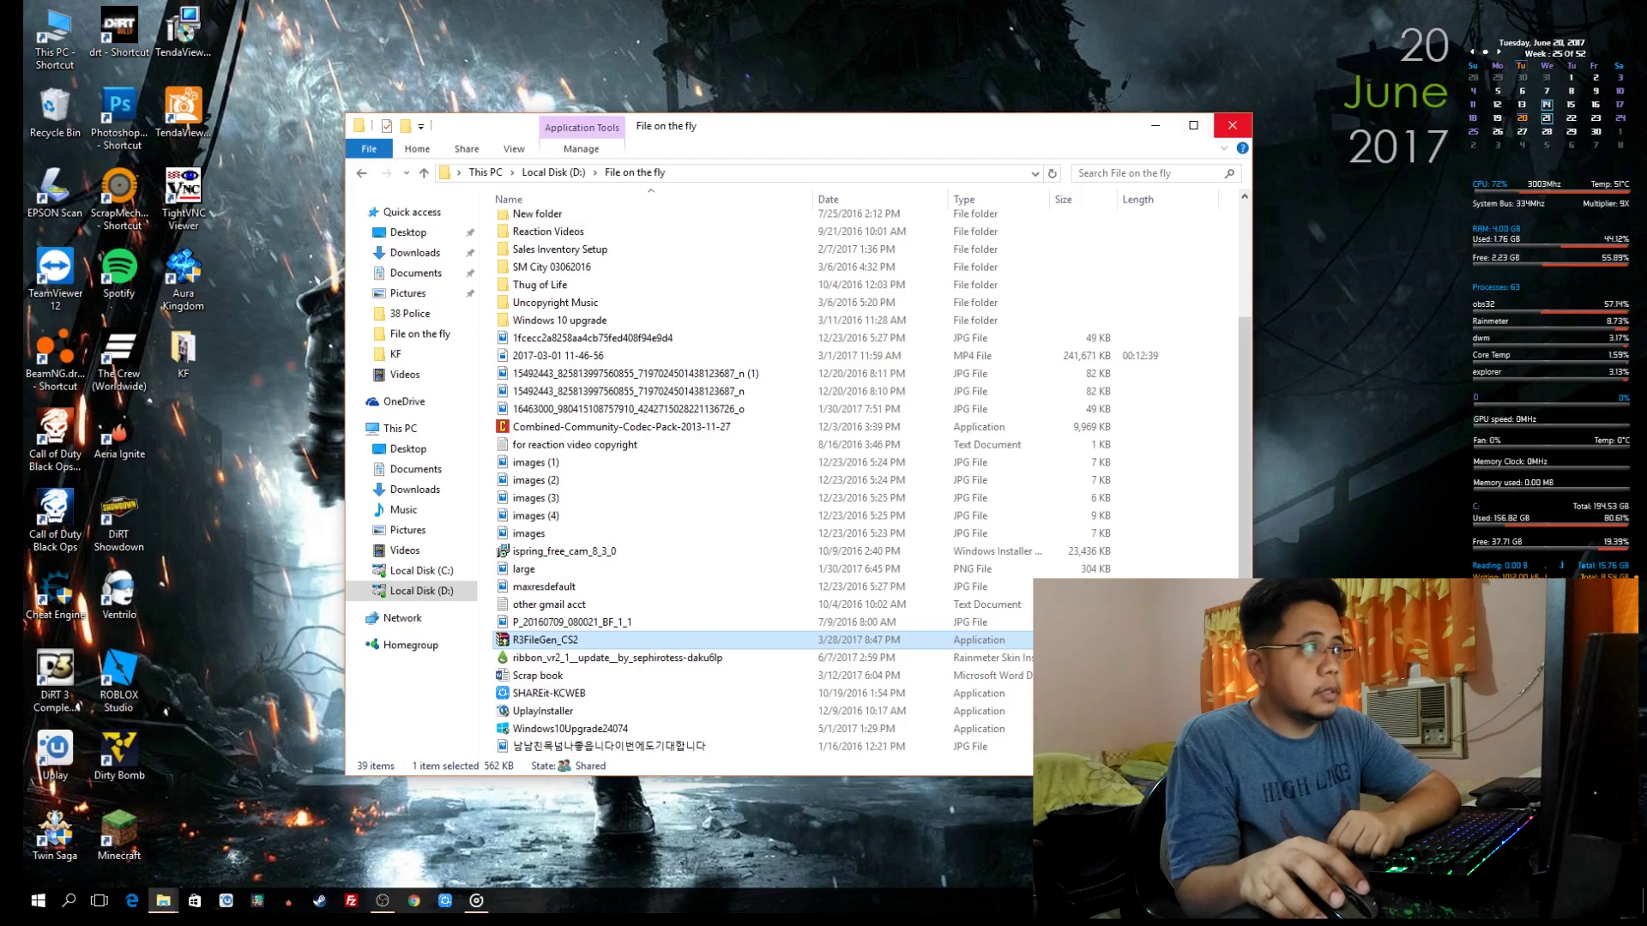
Step: Close the File on the fly window and open C:\sssr3filegenerator
{"action": "left_click", "coordinate": [1230, 125]}
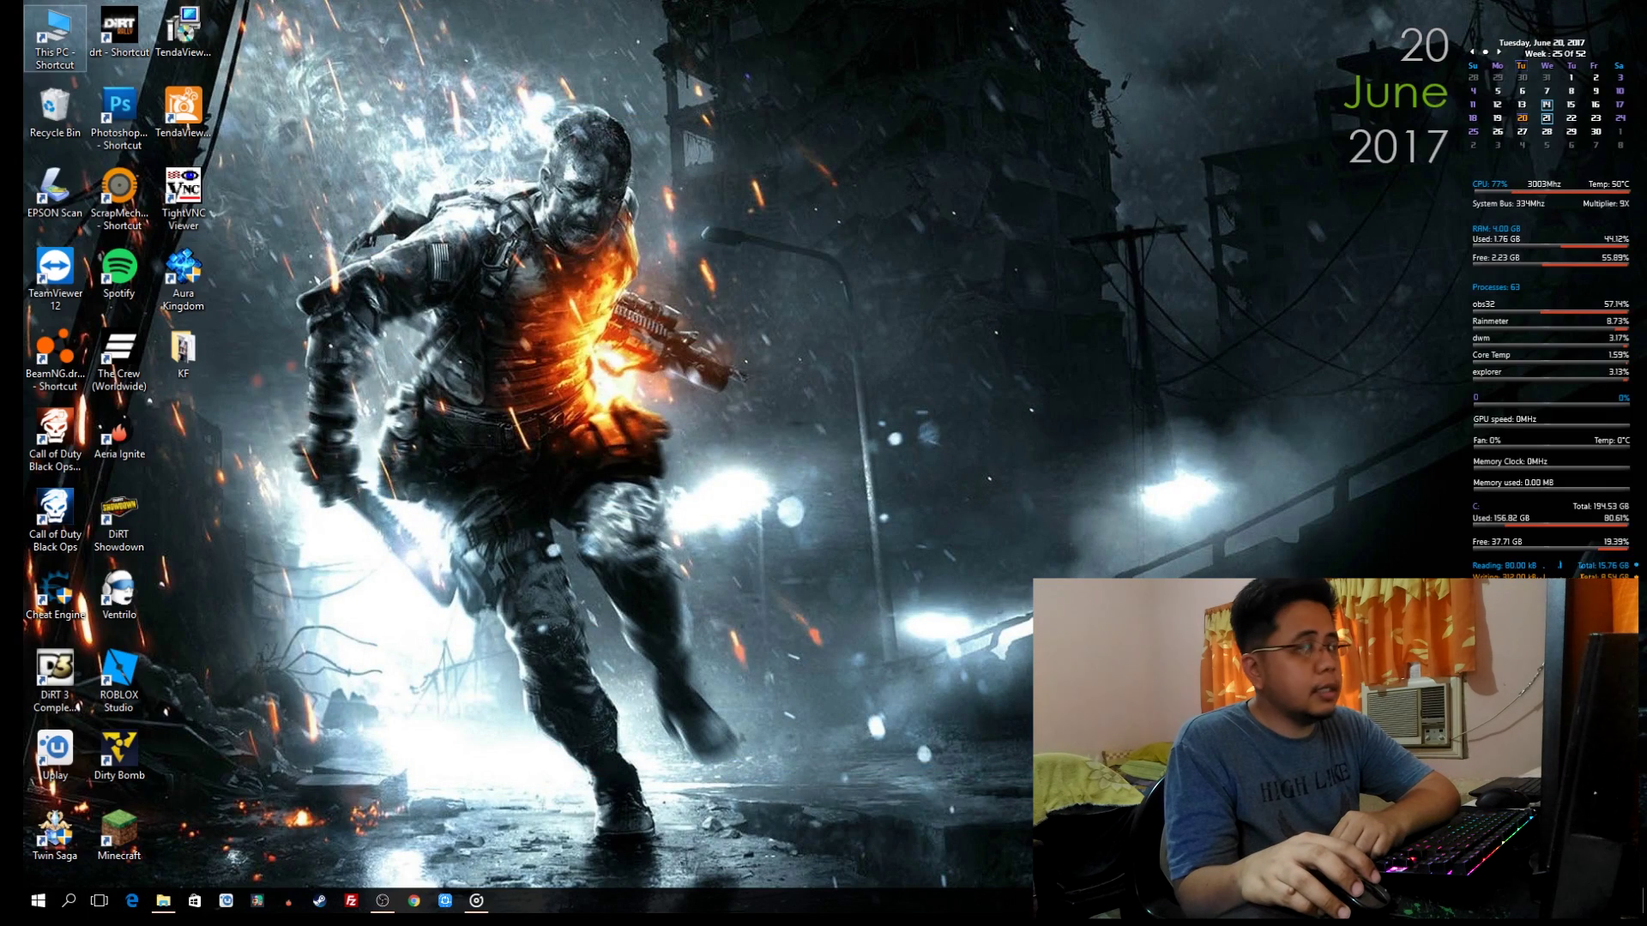
{"action": "double_click", "coordinate": [55, 42]}
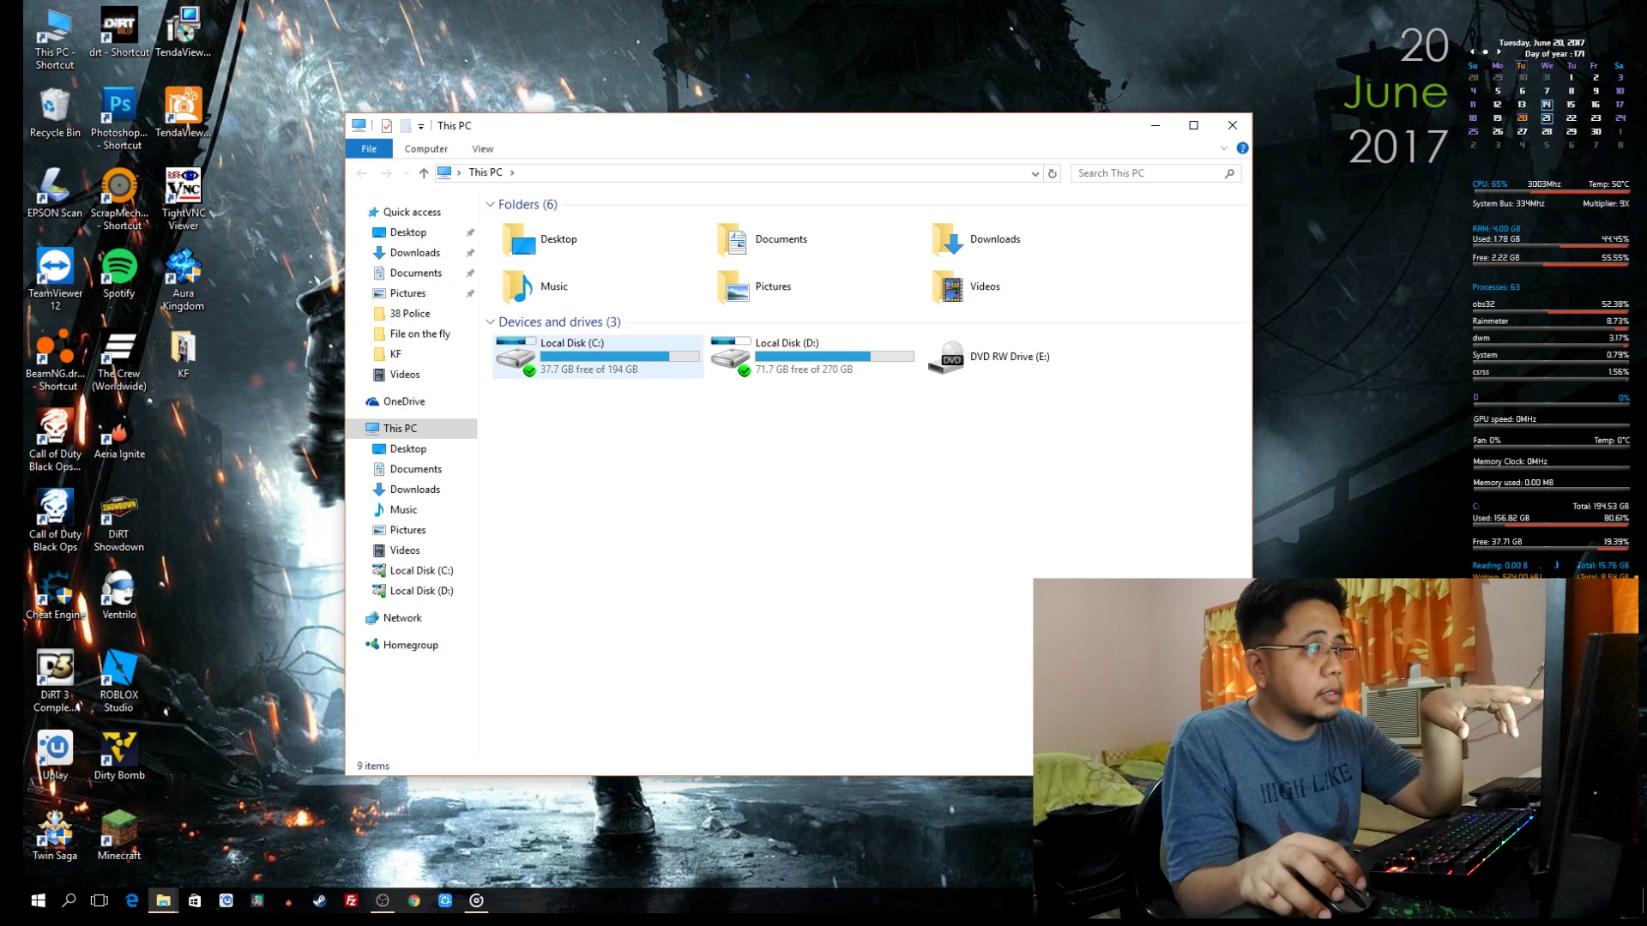
{"action": "double_click", "coordinate": [573, 355]}
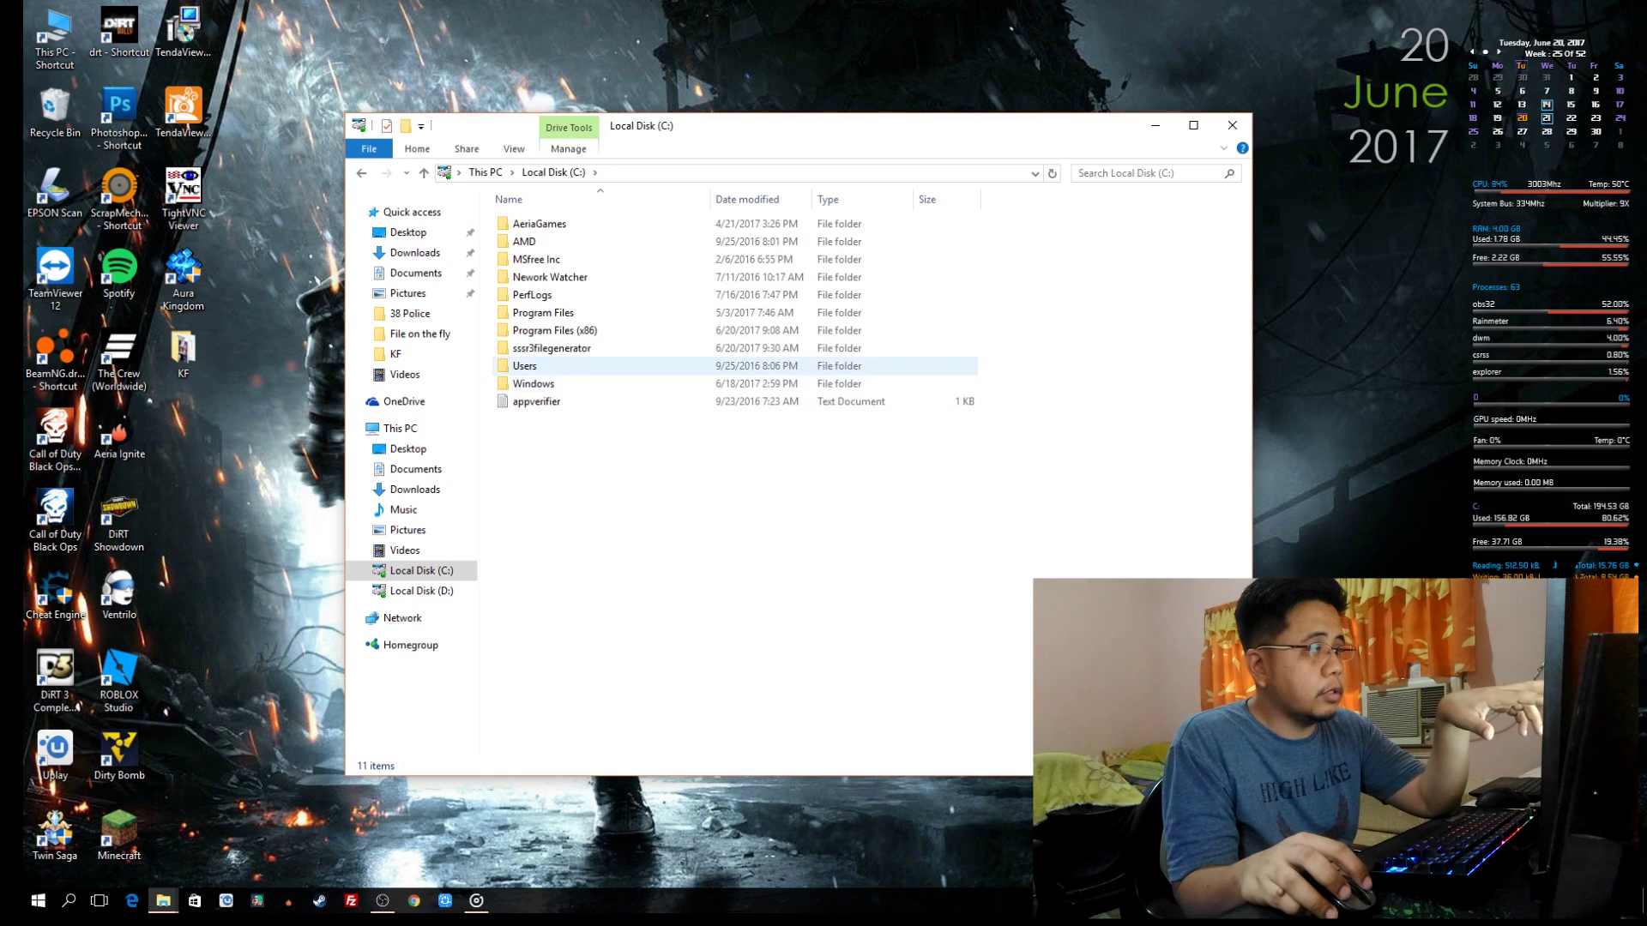
{"action": "left_click", "coordinate": [550, 348]}
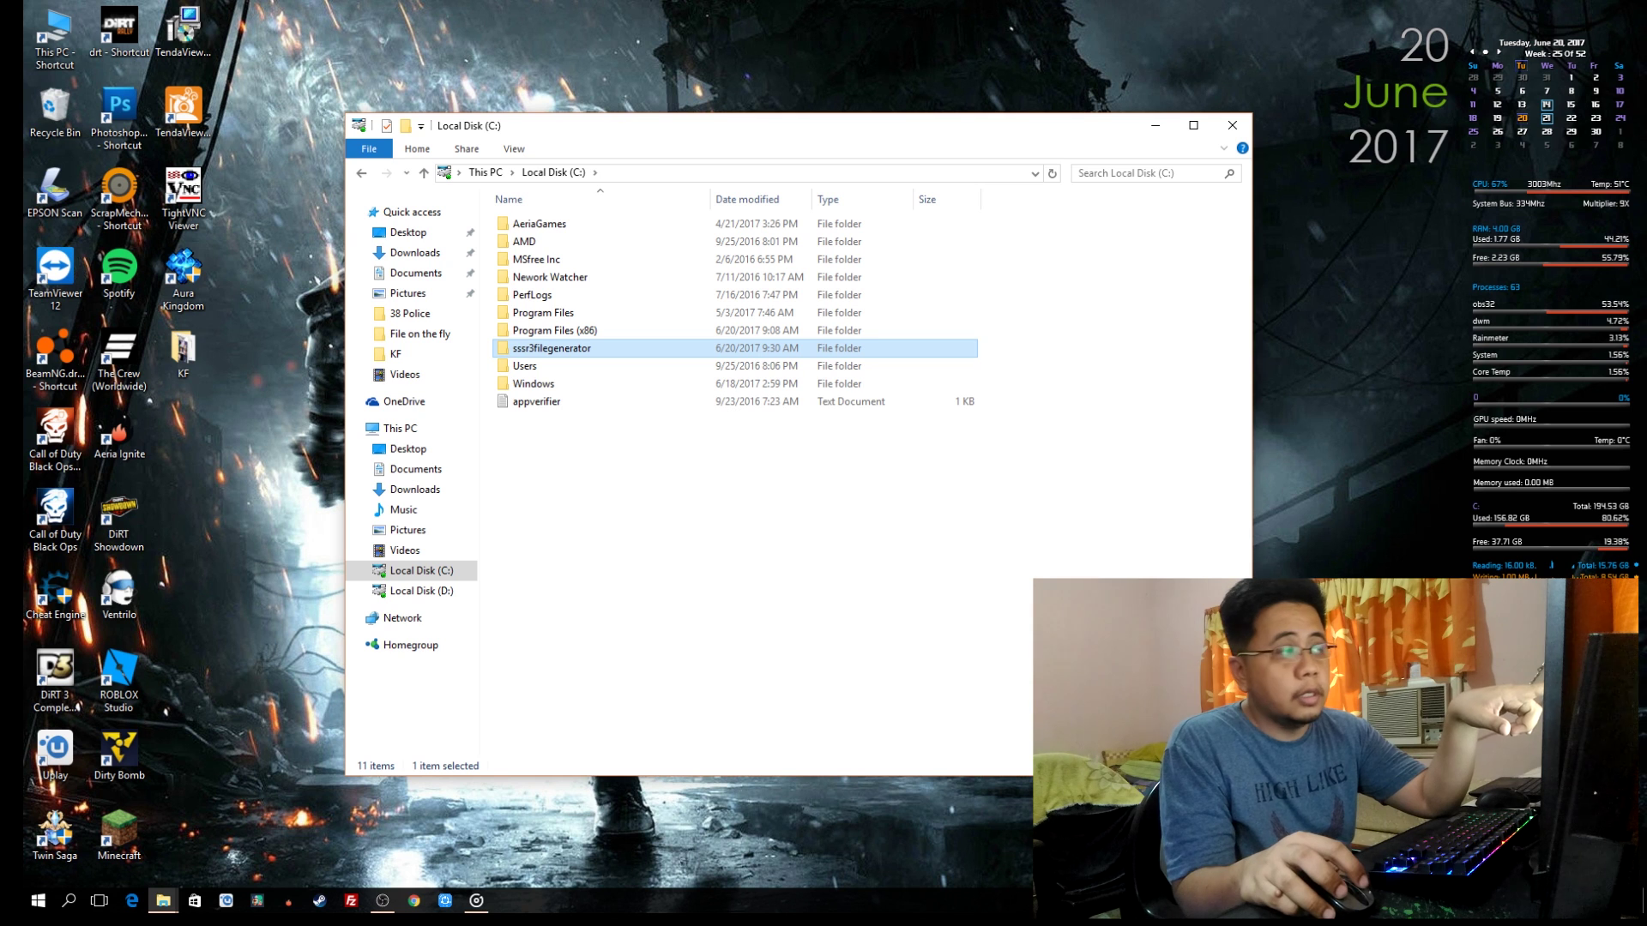
{"action": "double_click", "coordinate": [552, 347]}
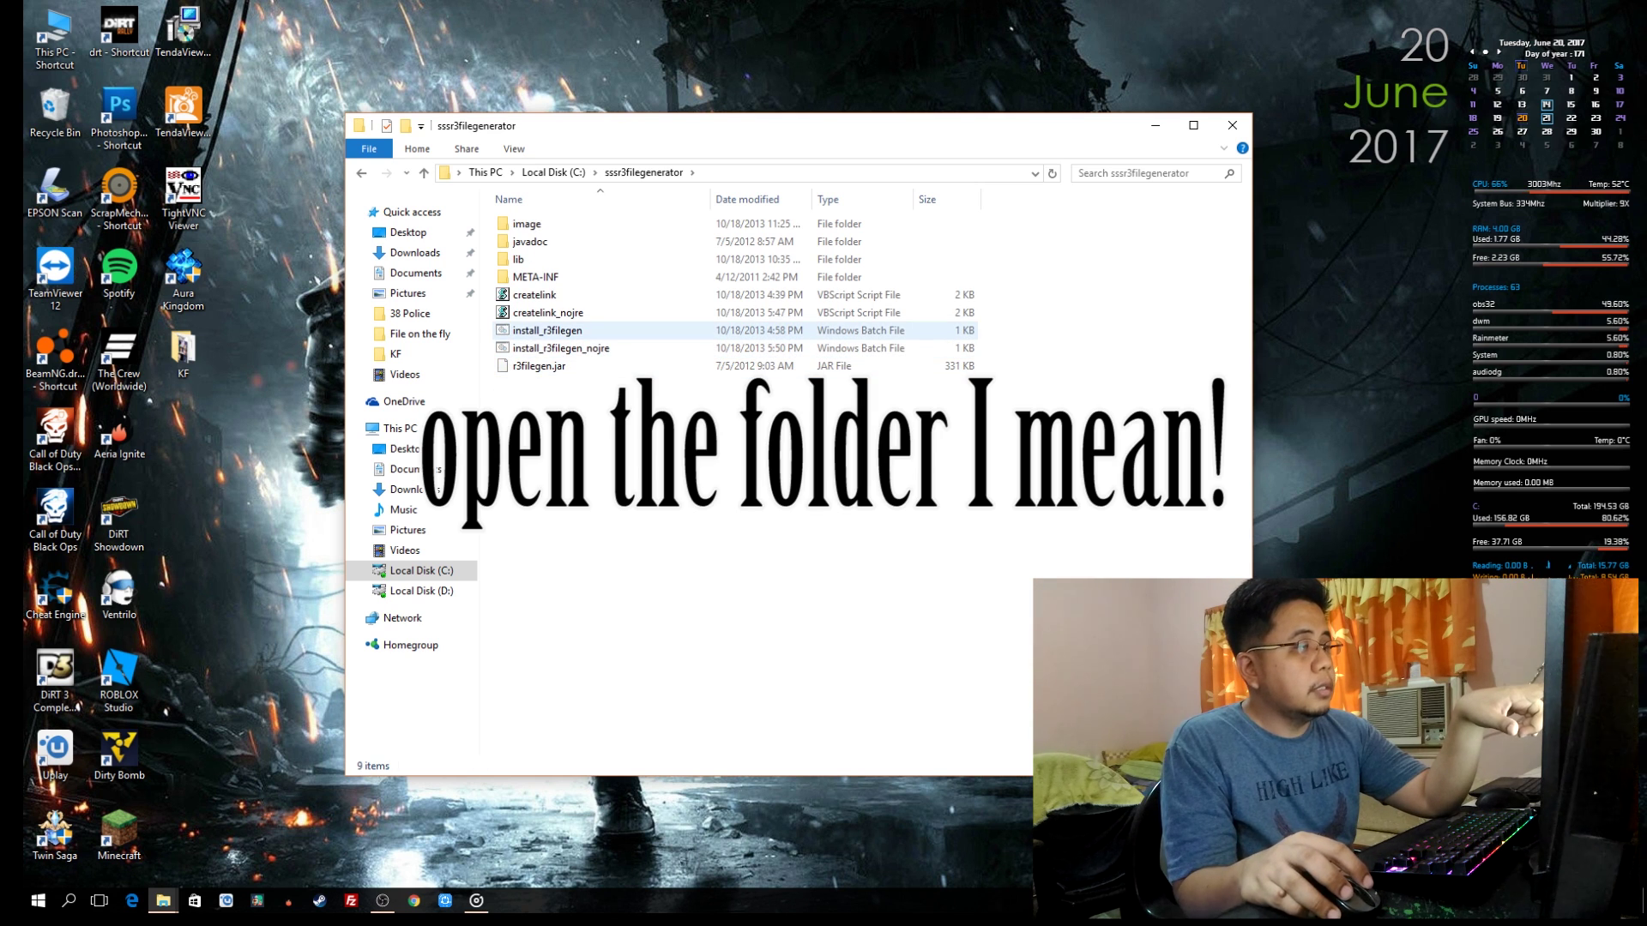
Step: Run the install_r3filegen batch file twice
{"action": "left_click", "coordinate": [566, 331]}
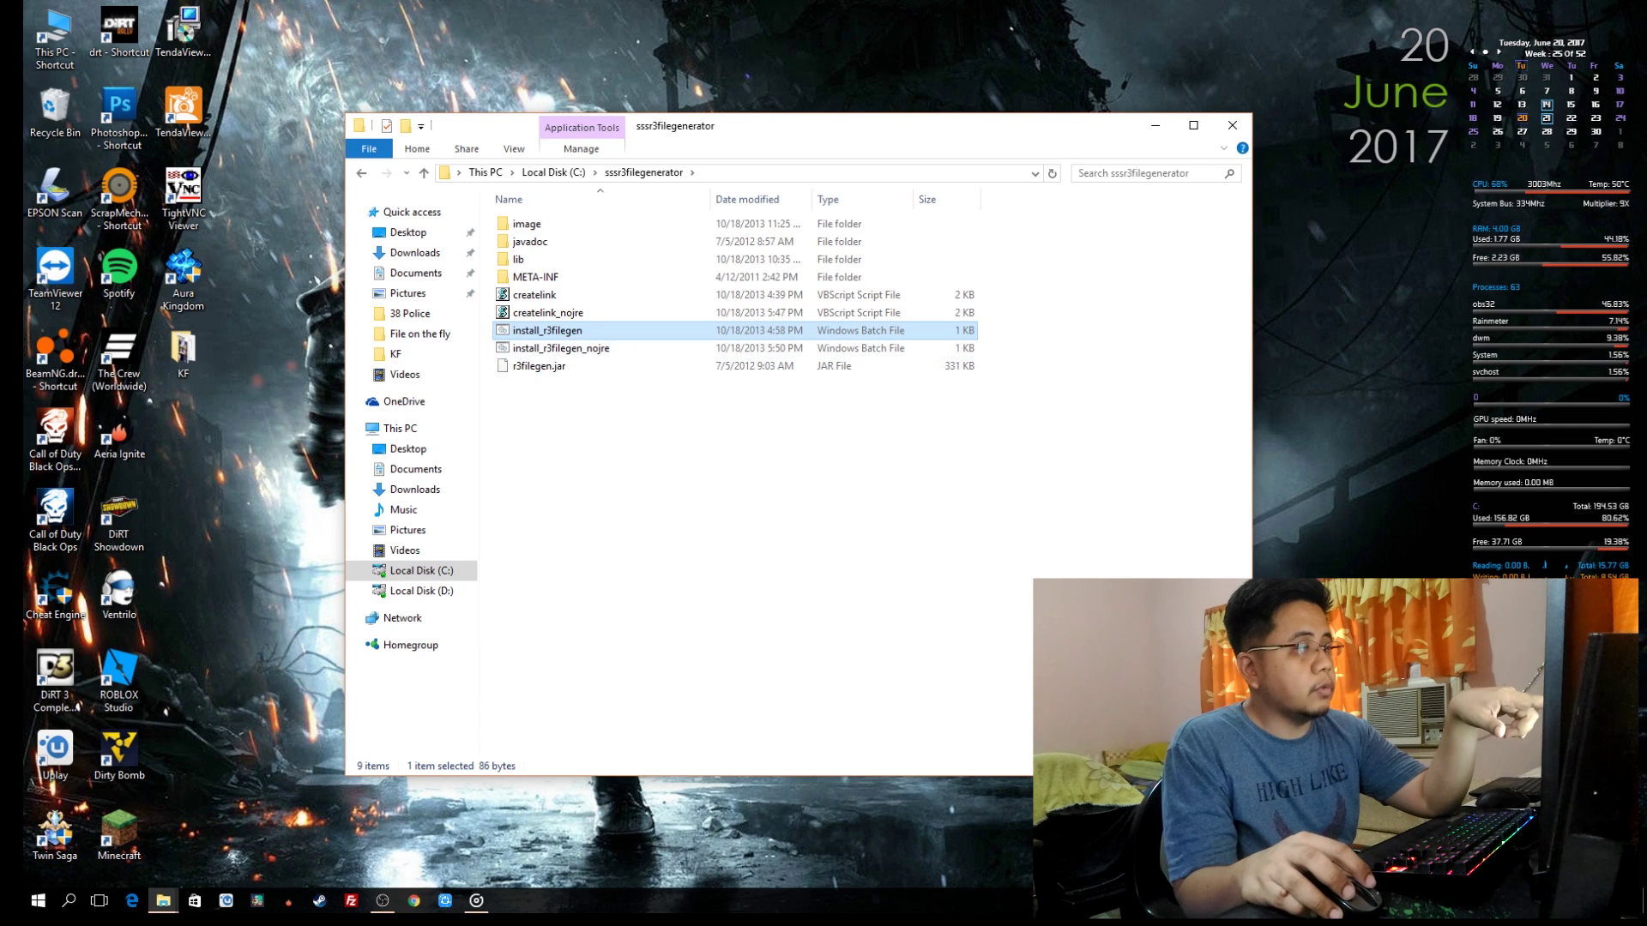
{"action": "double_click", "coordinate": [573, 332]}
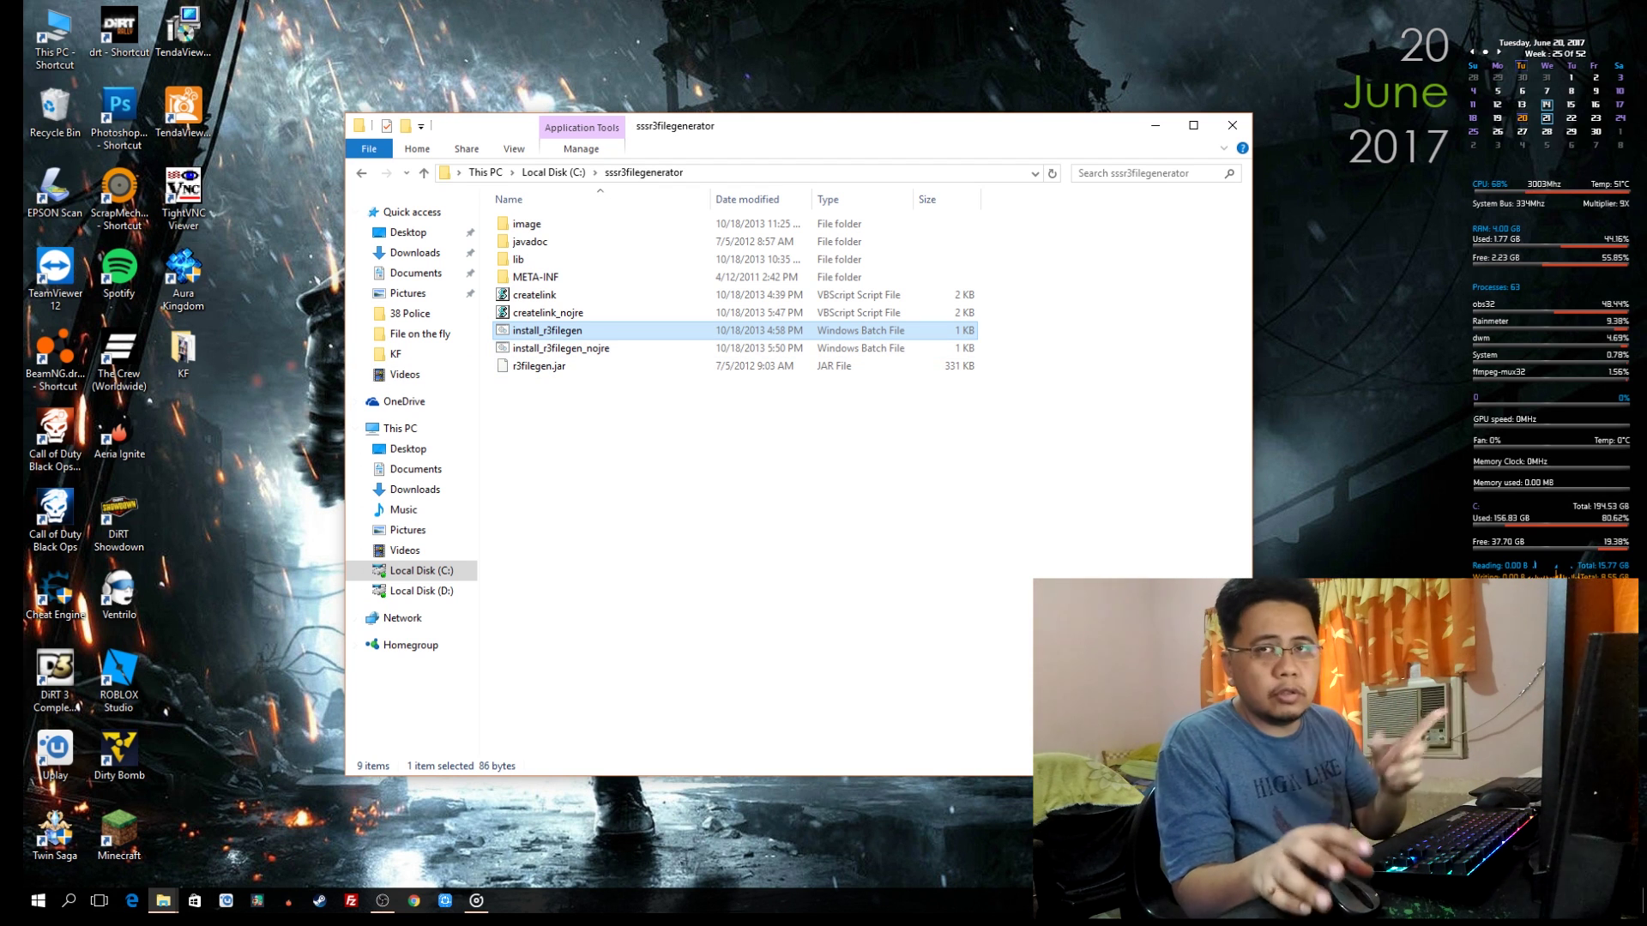
{"action": "double_click", "coordinate": [556, 337]}
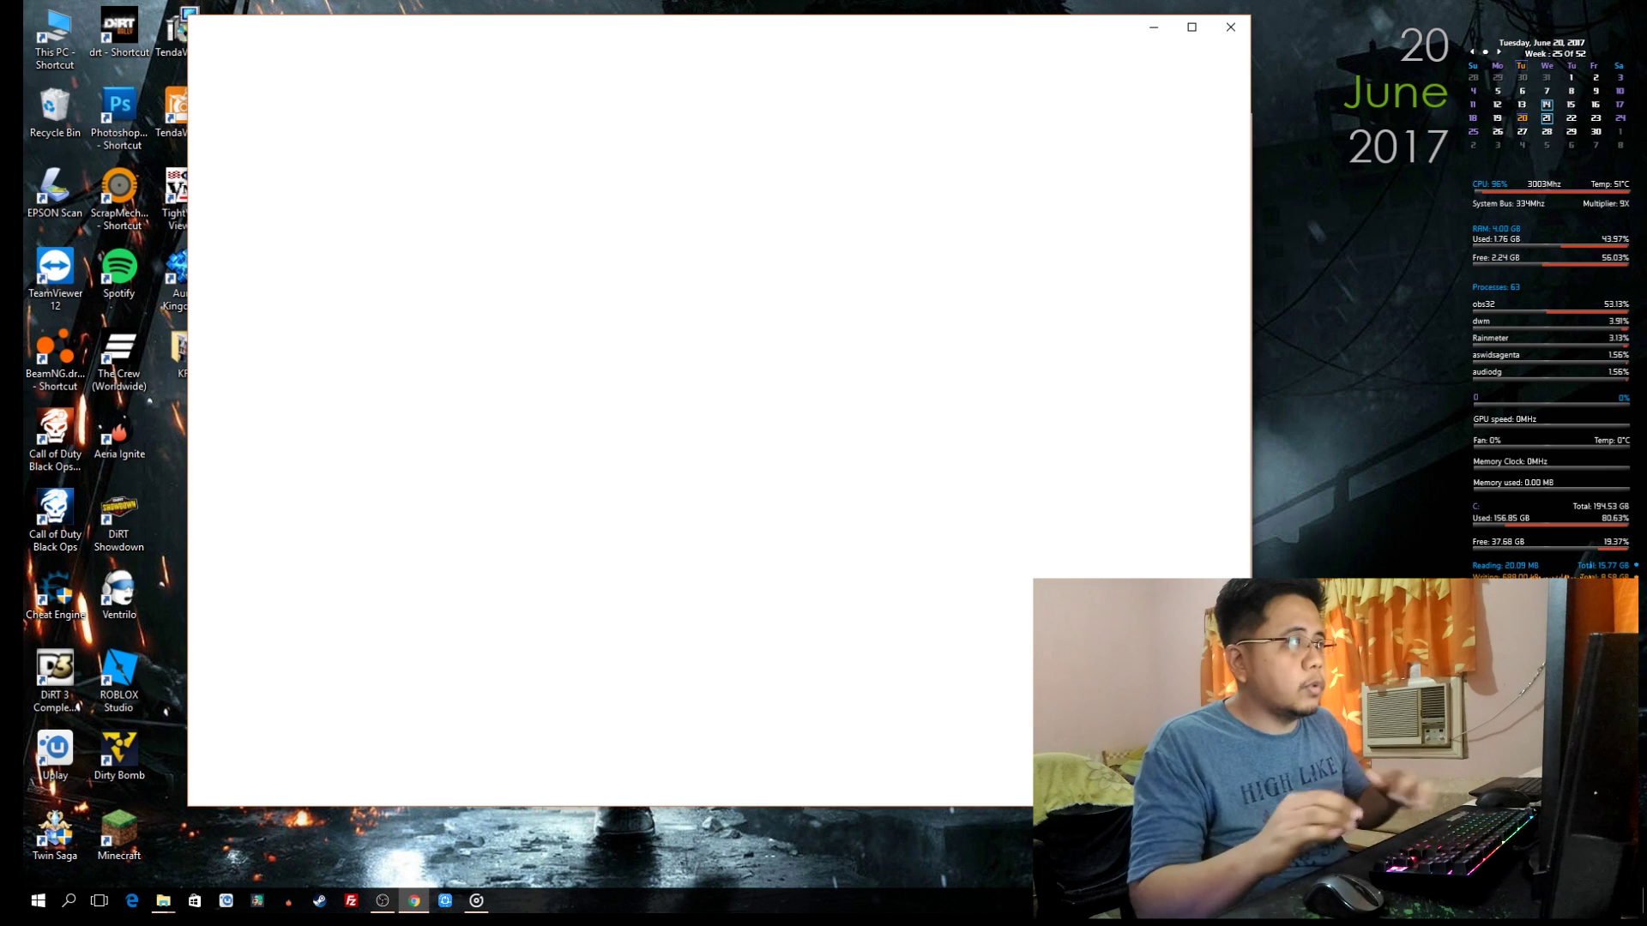
{"action": "type", "text": "ja"}
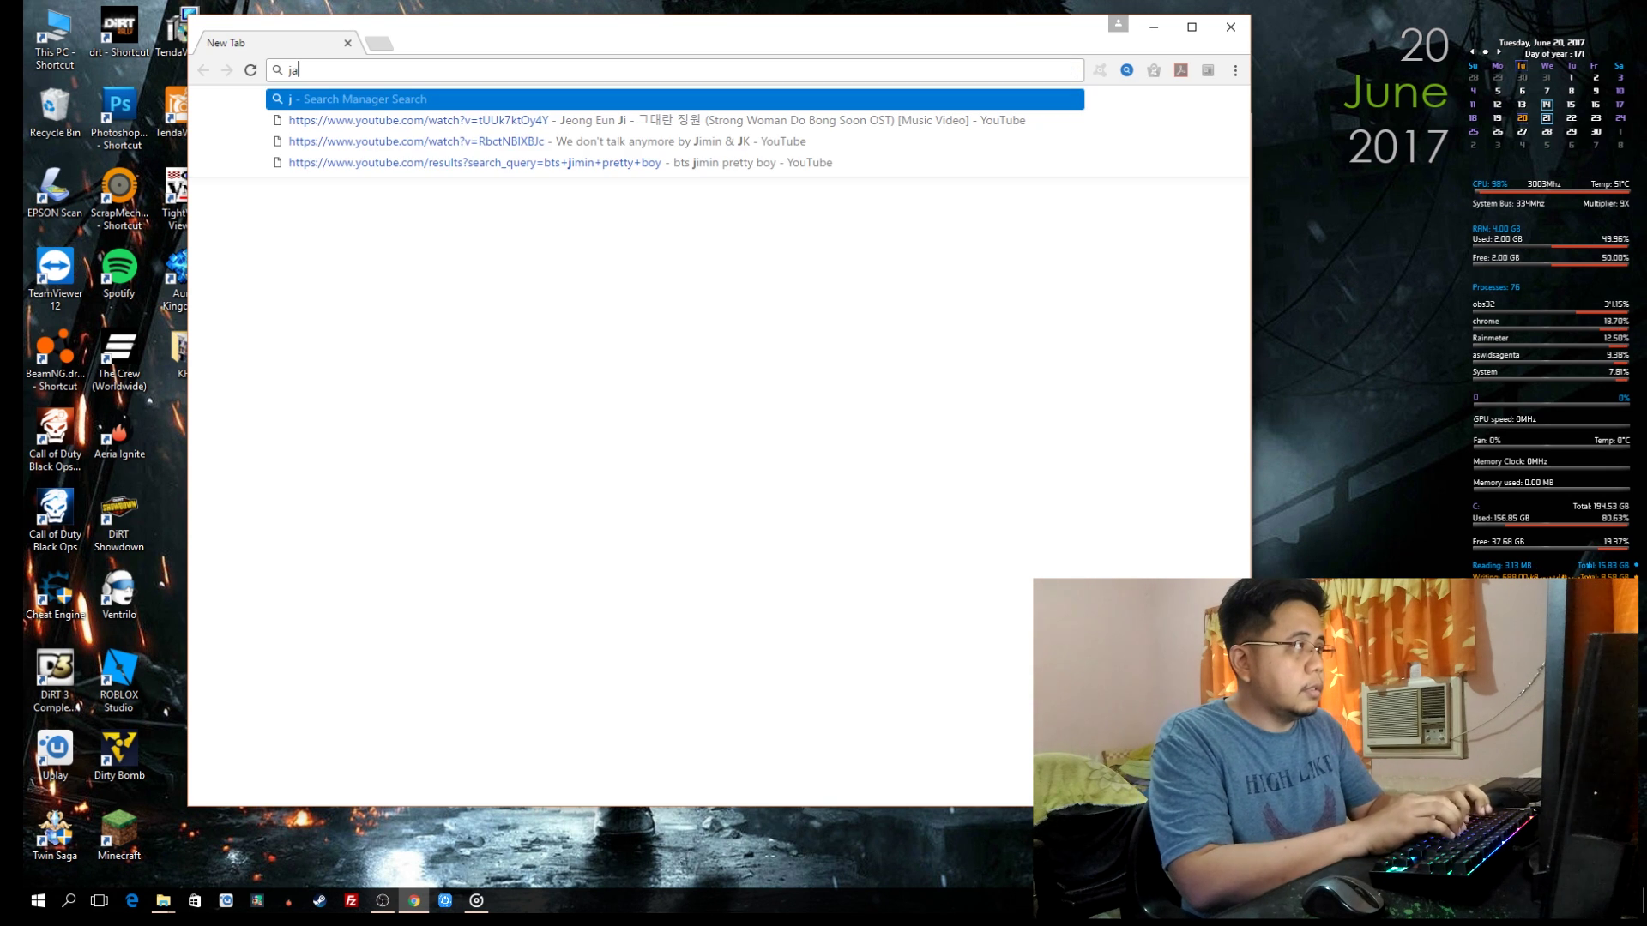
{"action": "type", "text": "va down"}
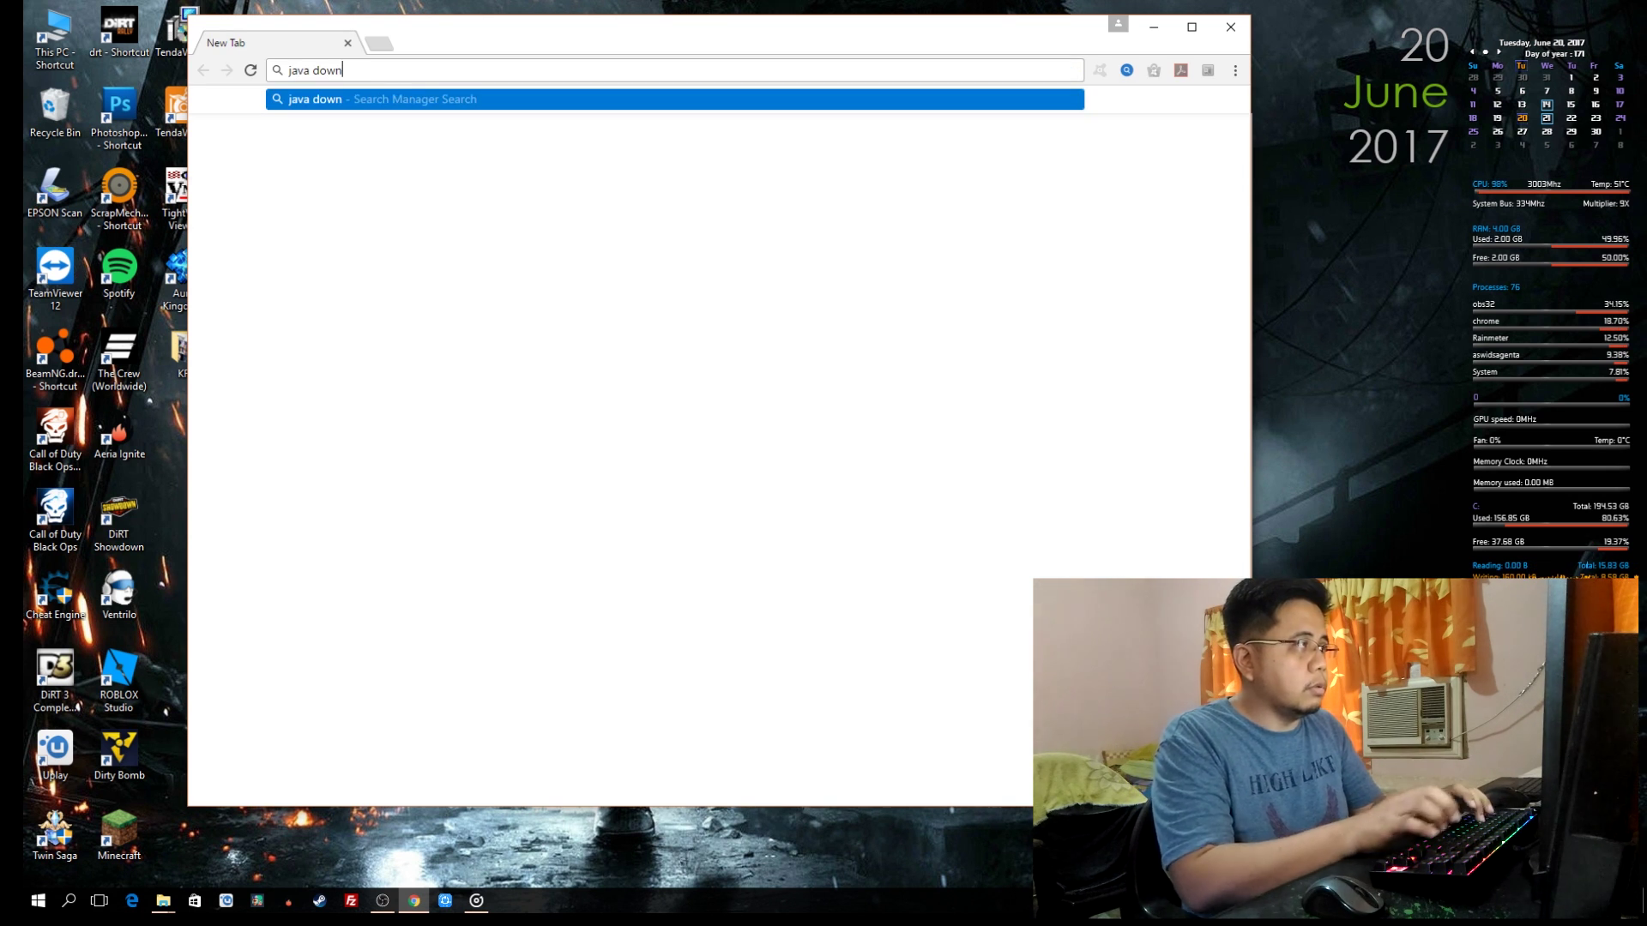
{"action": "type", "text": "load"}
Step: Search 'java download' and start the free Java 8 Update 131 download from java.com
{"action": "key", "text": "Return"}
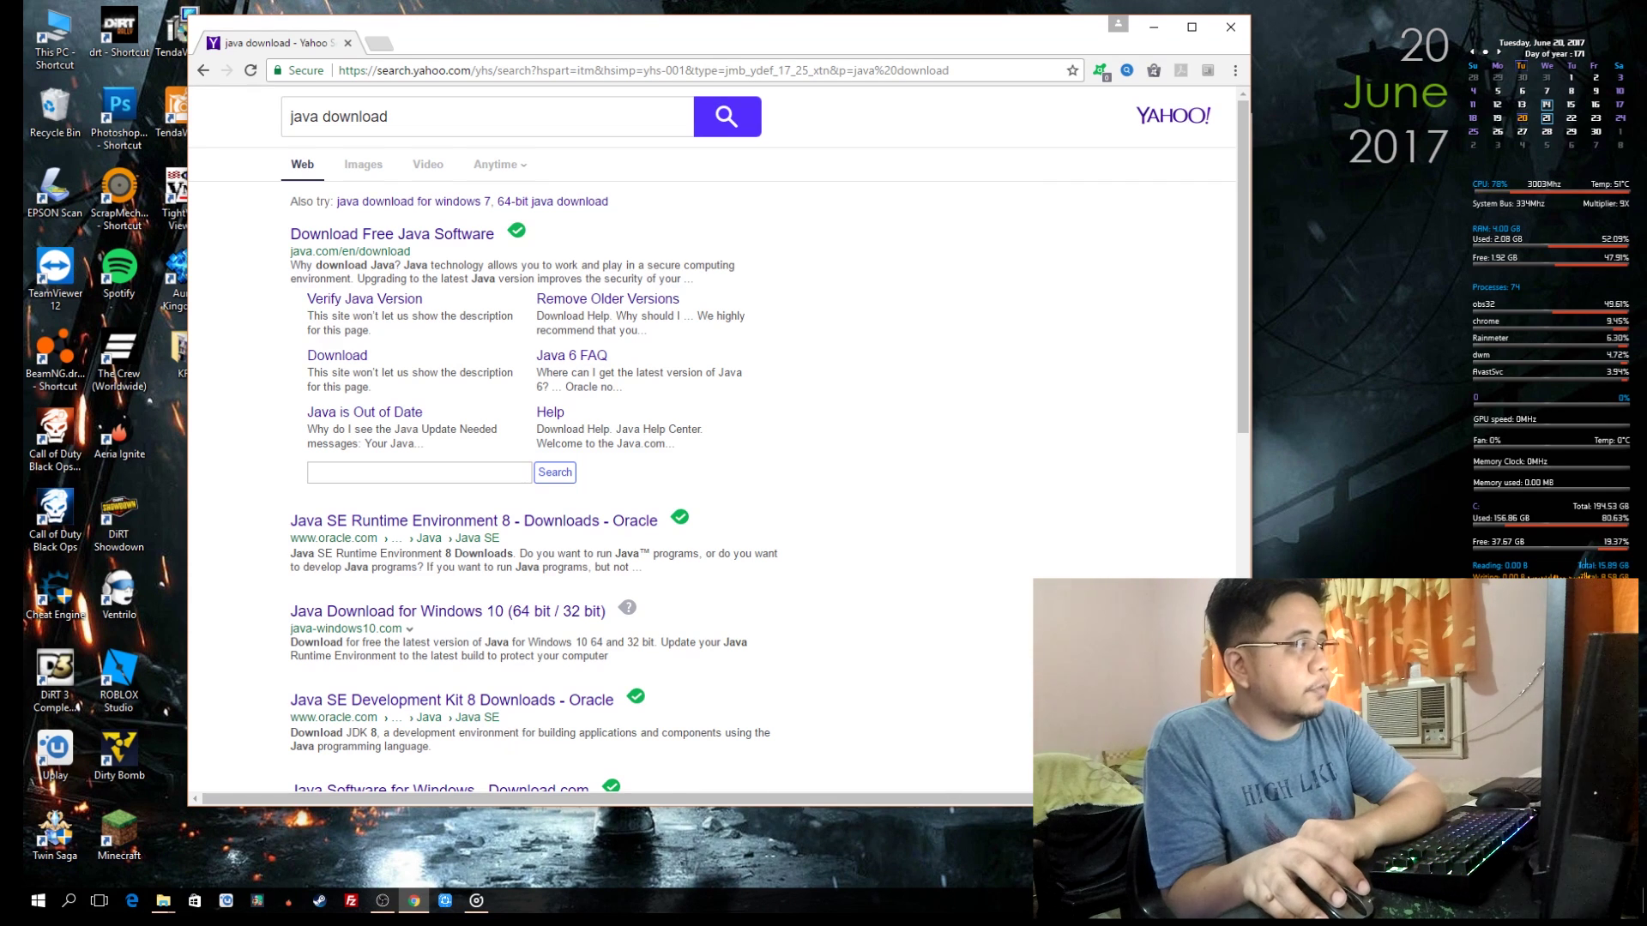
{"action": "left_click", "coordinate": [393, 234]}
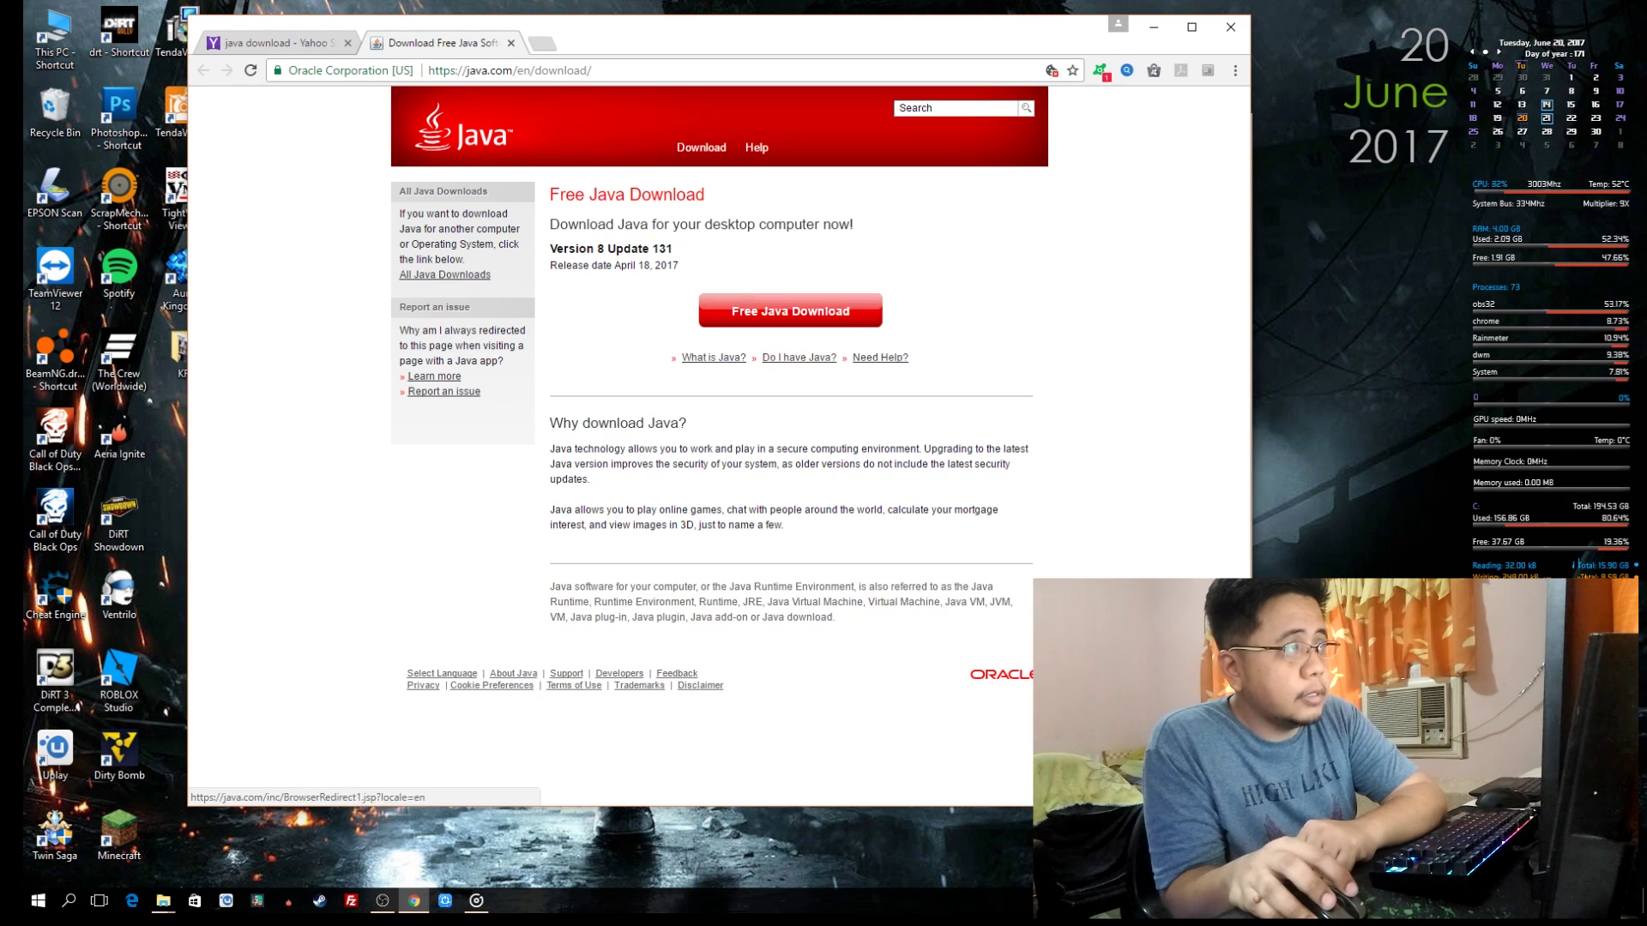
{"action": "left_click", "coordinate": [790, 309]}
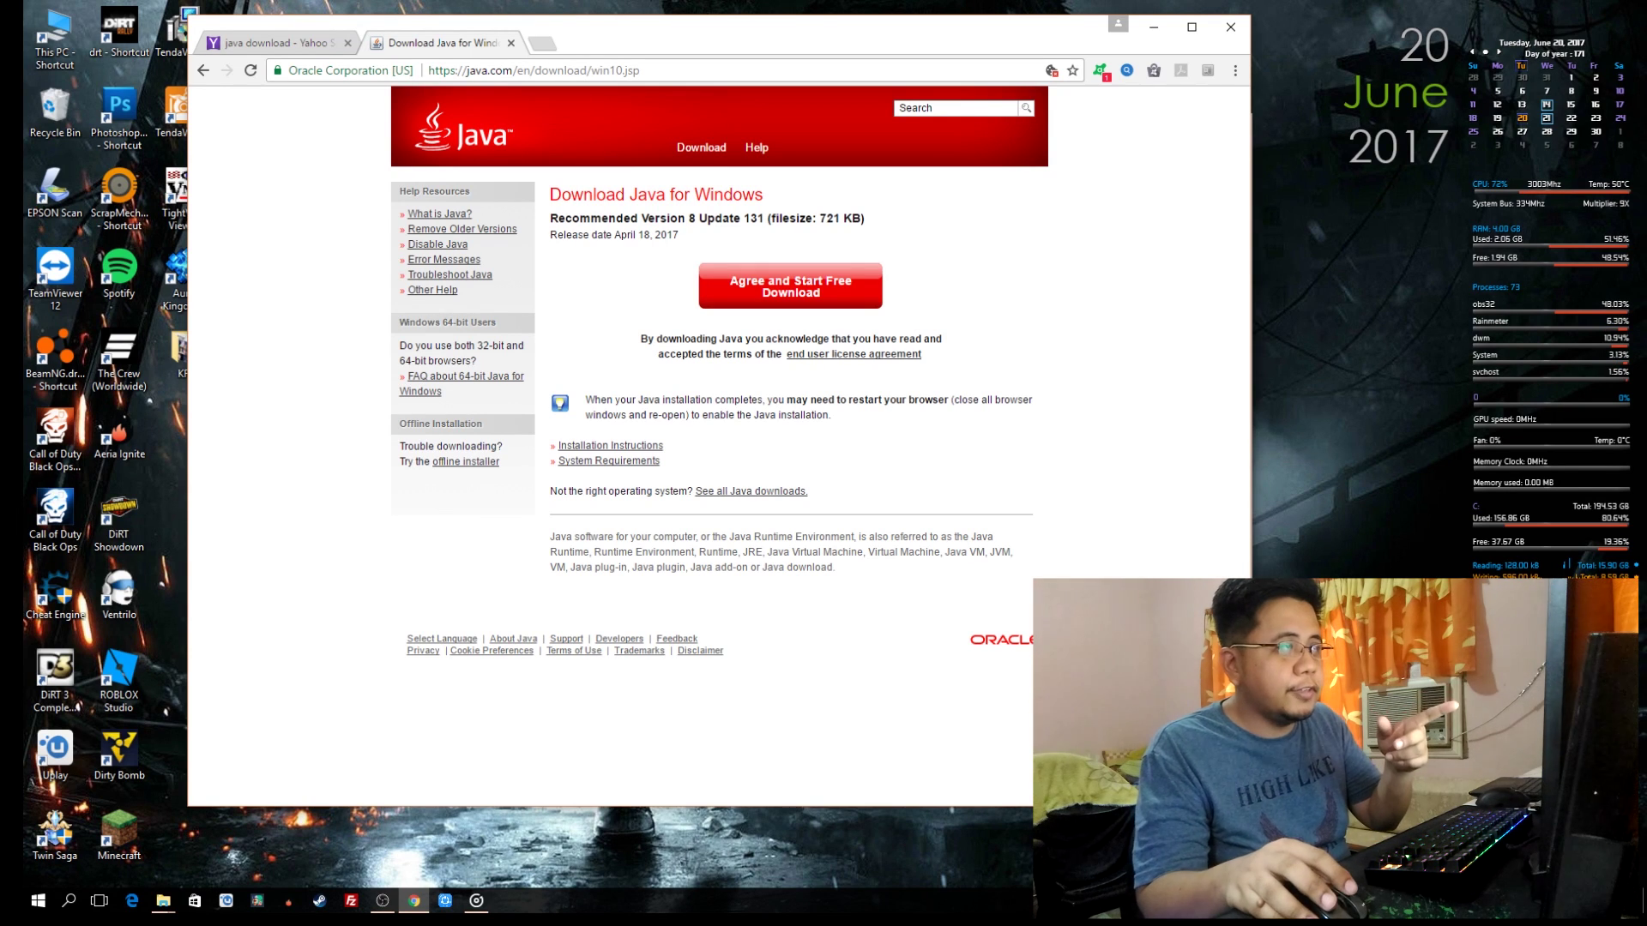
{"action": "left_click", "coordinate": [789, 284]}
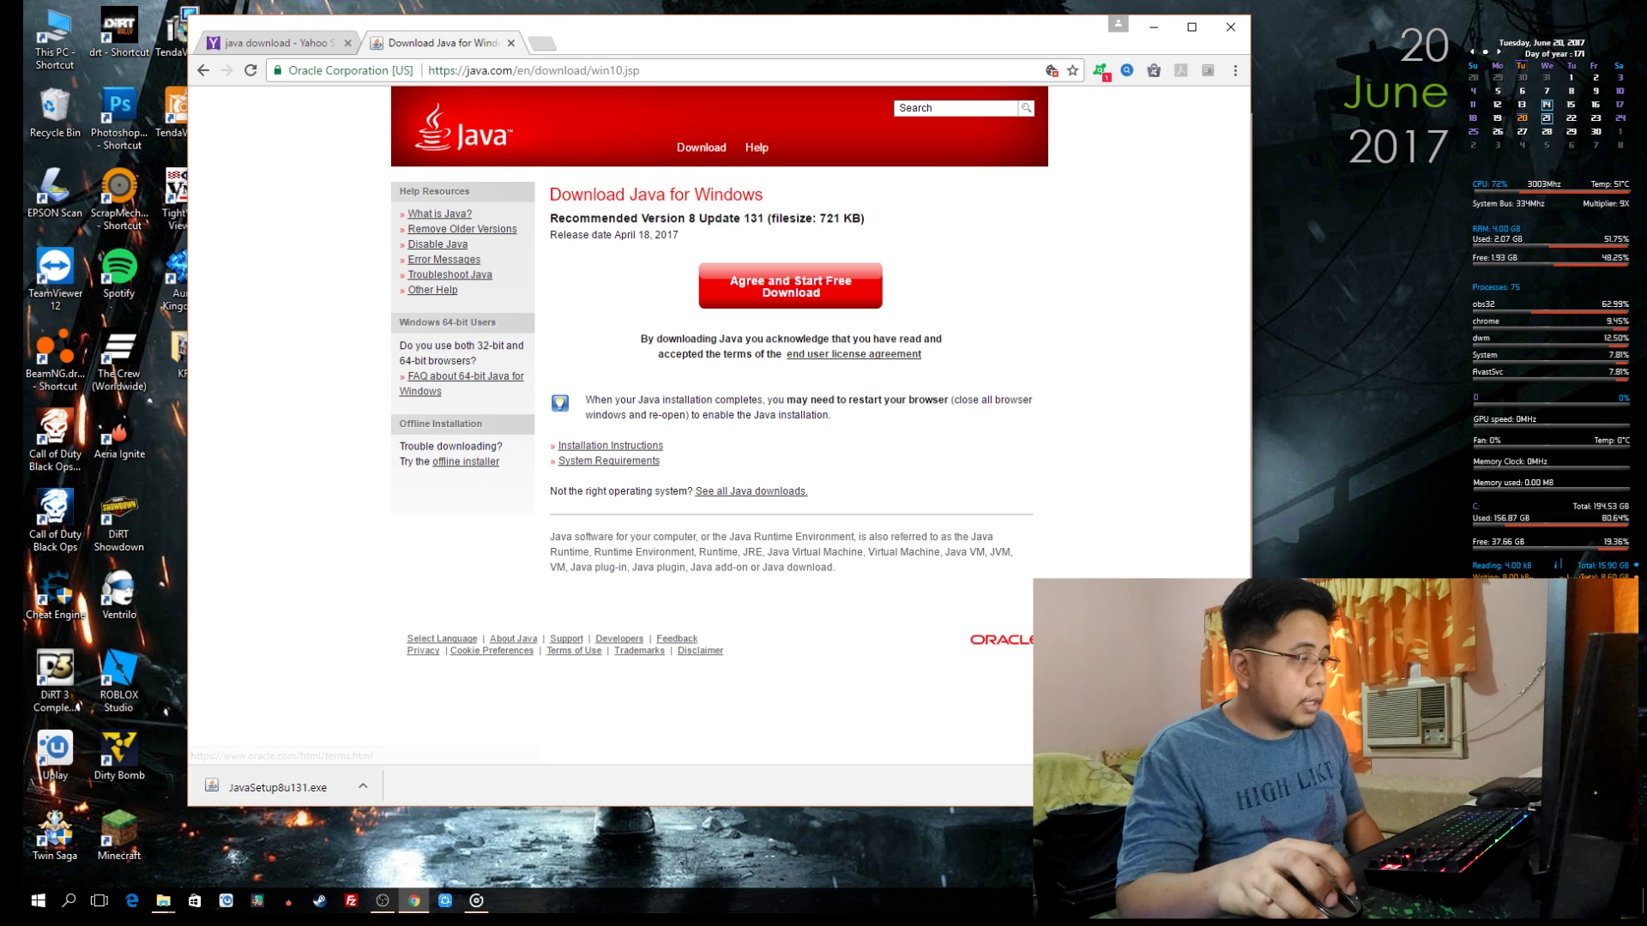
Step: Launch JavaSetup8u131.exe and proceed past the Java Setup welcome screen
{"action": "left_click", "coordinate": [276, 786]}
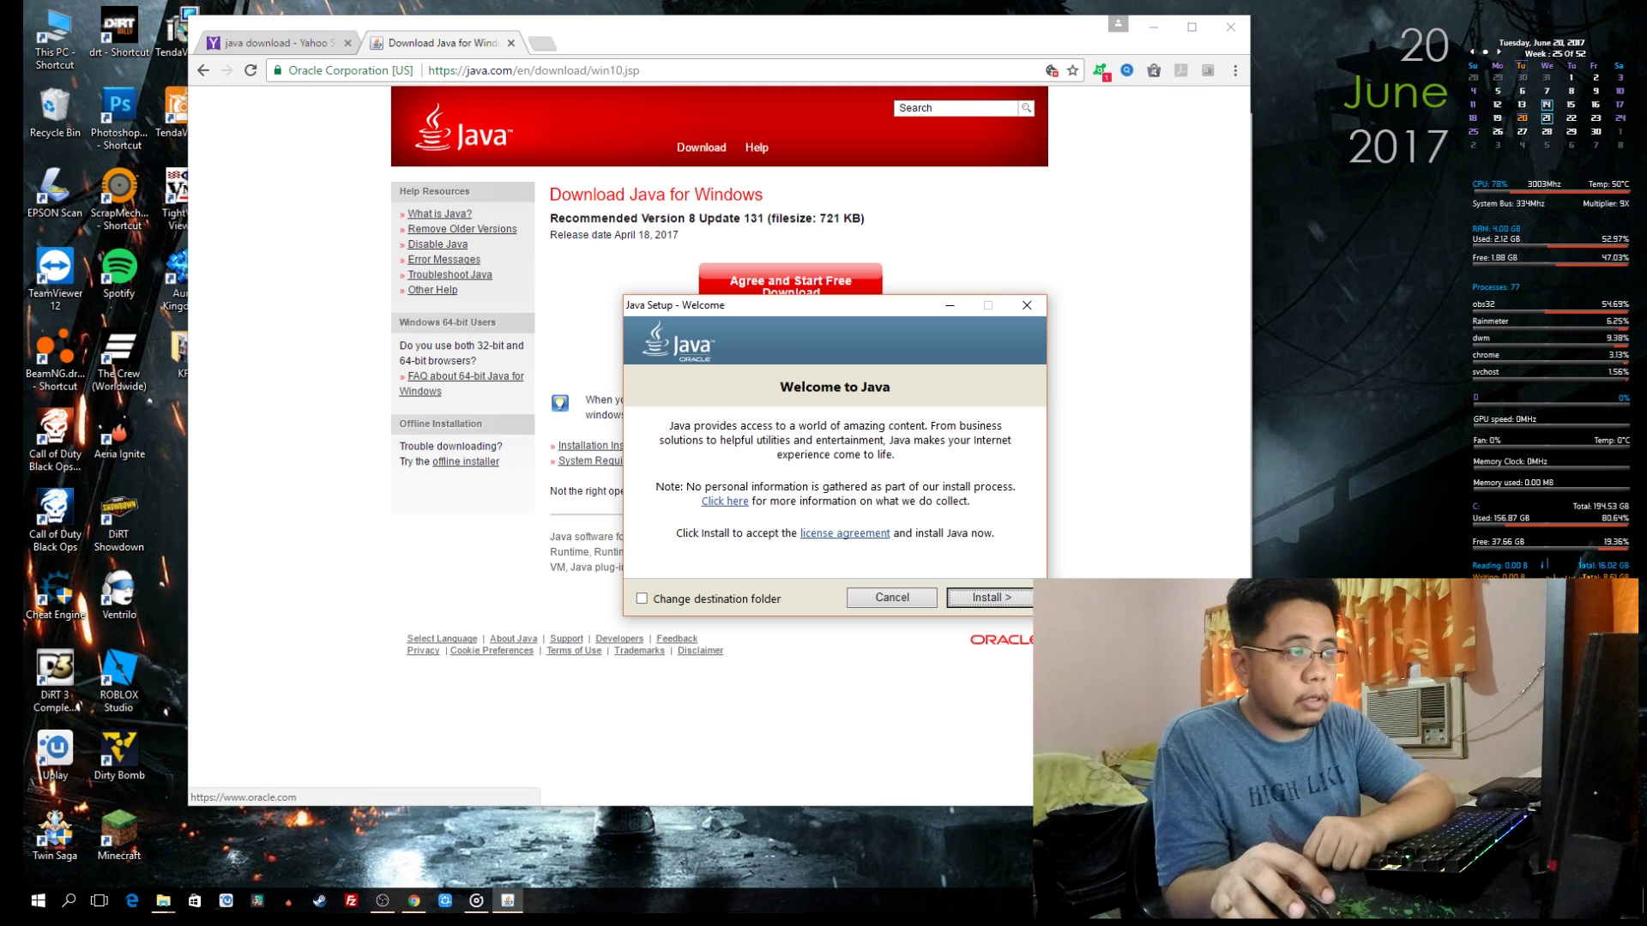
{"action": "left_click", "coordinate": [990, 598]}
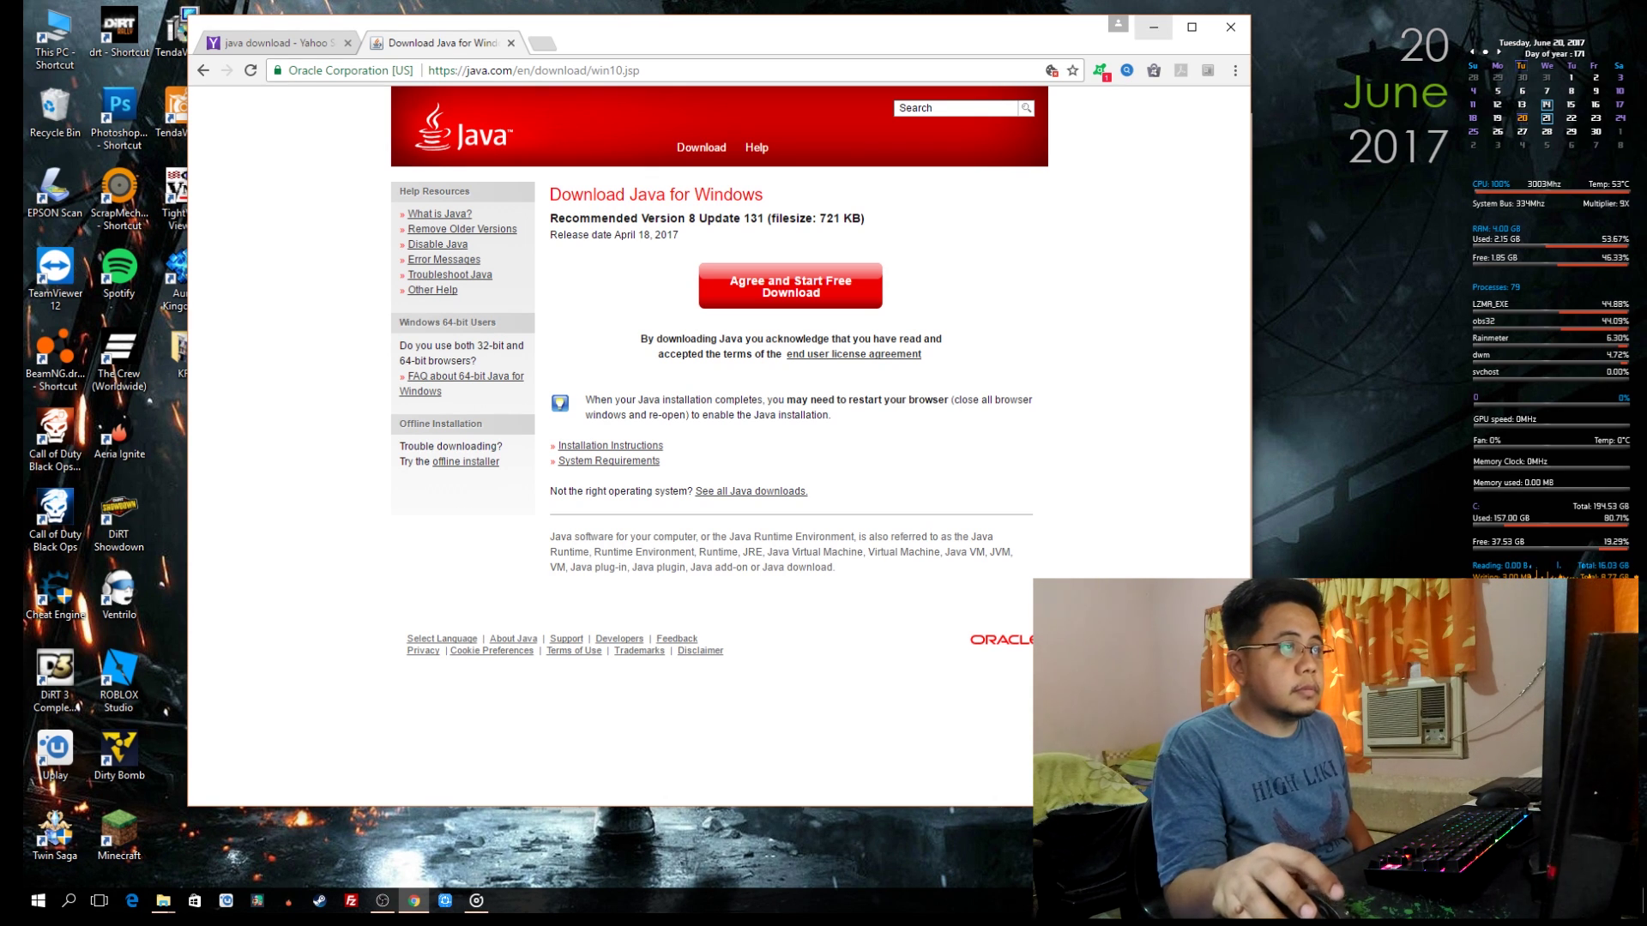
Step: Minimize Chrome and Explorer, then continue Java Setup with 'Do not update browser settings'
{"action": "left_click", "coordinate": [1152, 27]}
{"action": "left_click", "coordinate": [1154, 124]}
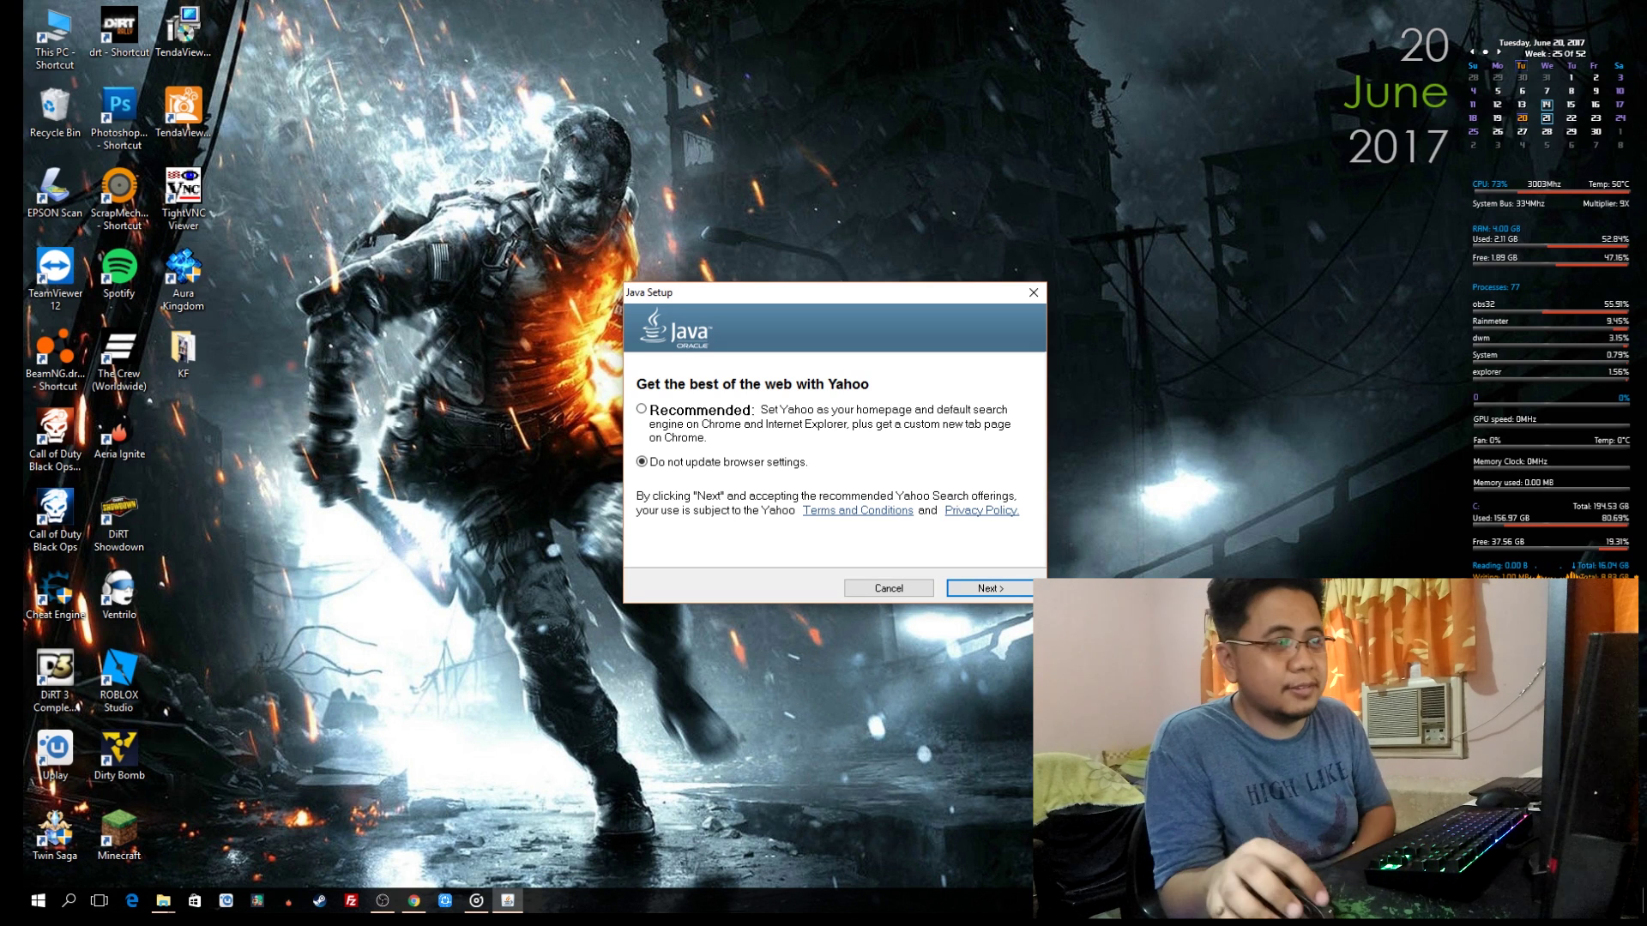
{"action": "left_click", "coordinate": [990, 589]}
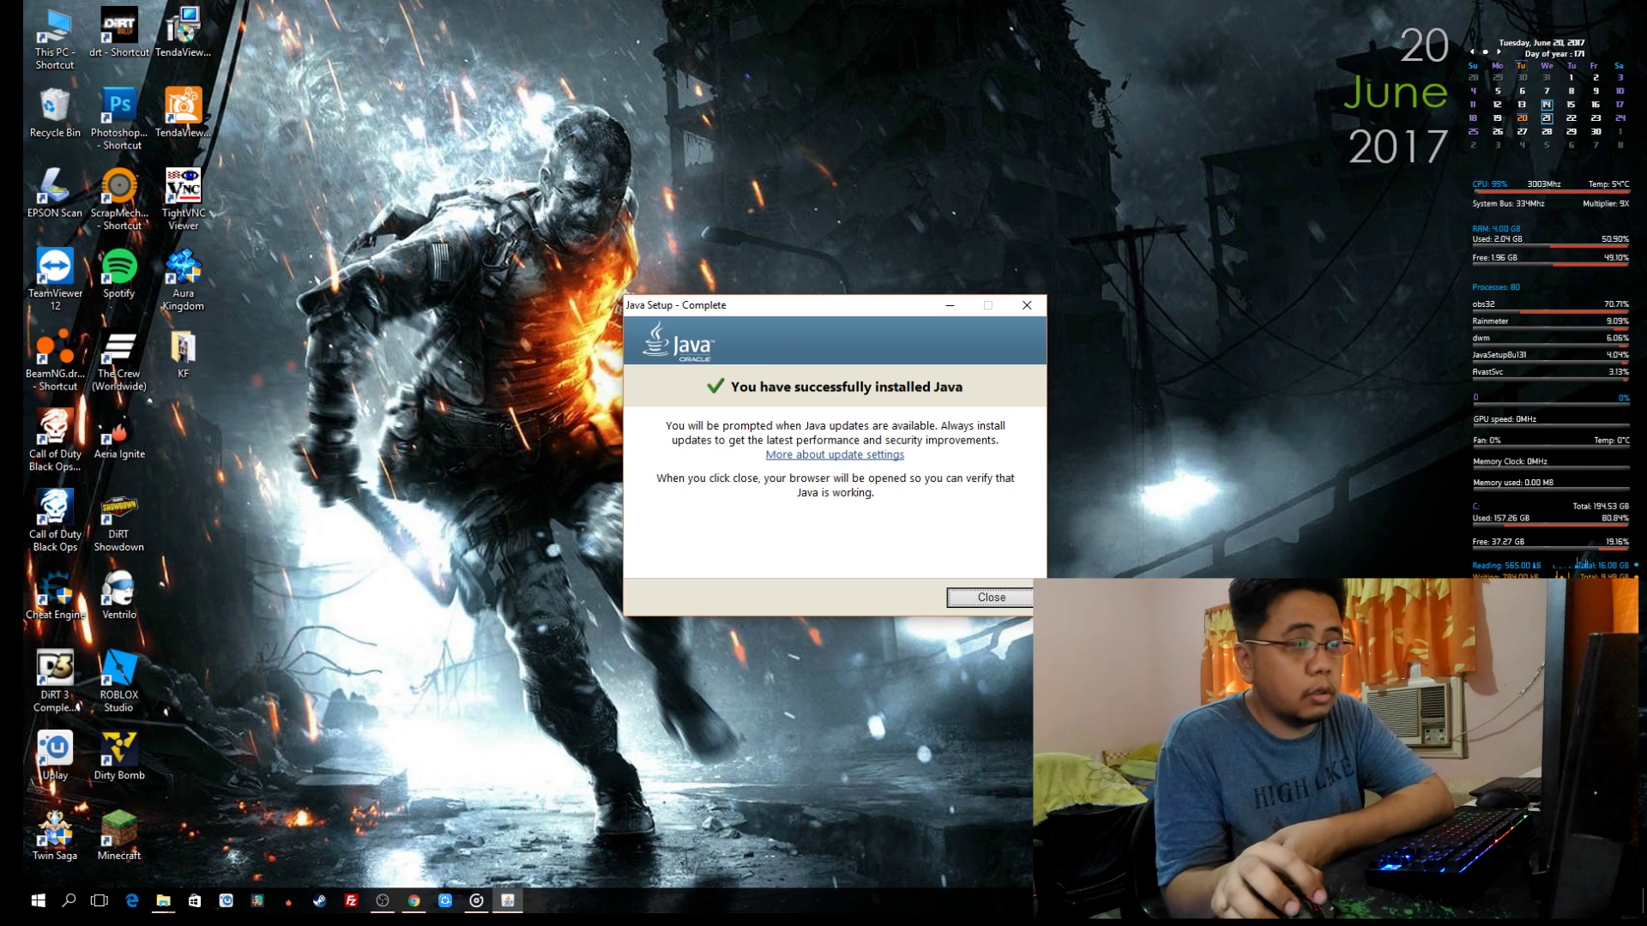
Step: Dismiss the Java completion notice, open C:\sssr3filegenerator, and select install_r3filegen
{"action": "key", "text": "Return"}
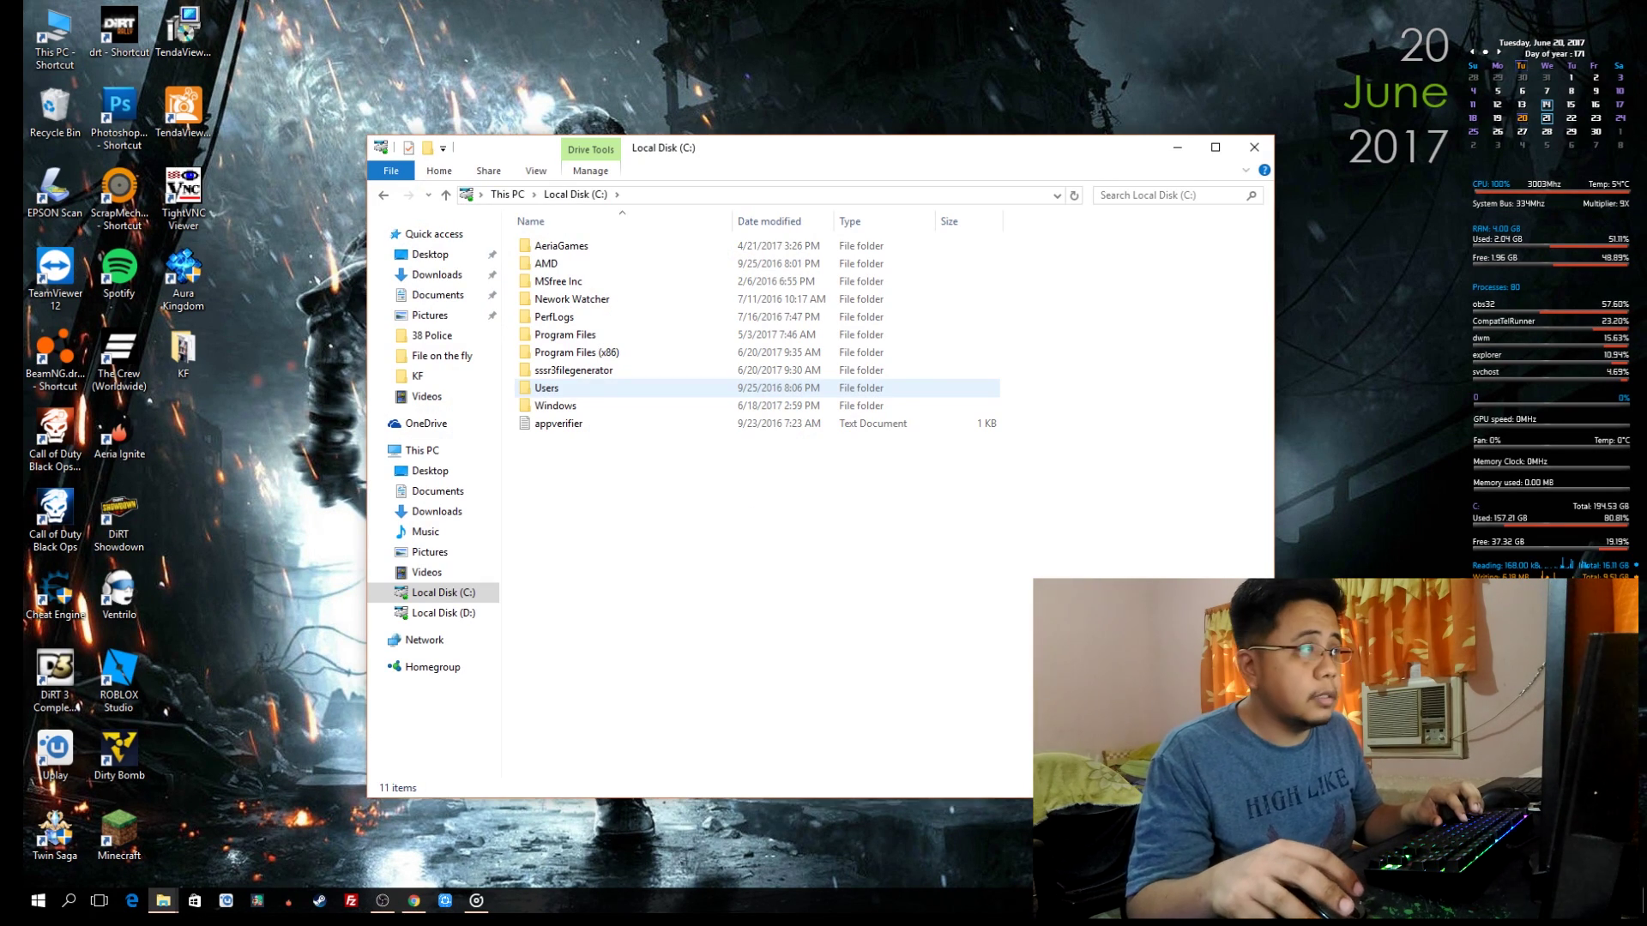
{"action": "key", "text": "Up"}
{"action": "key", "text": "Up"}
{"action": "key", "text": "Up"}
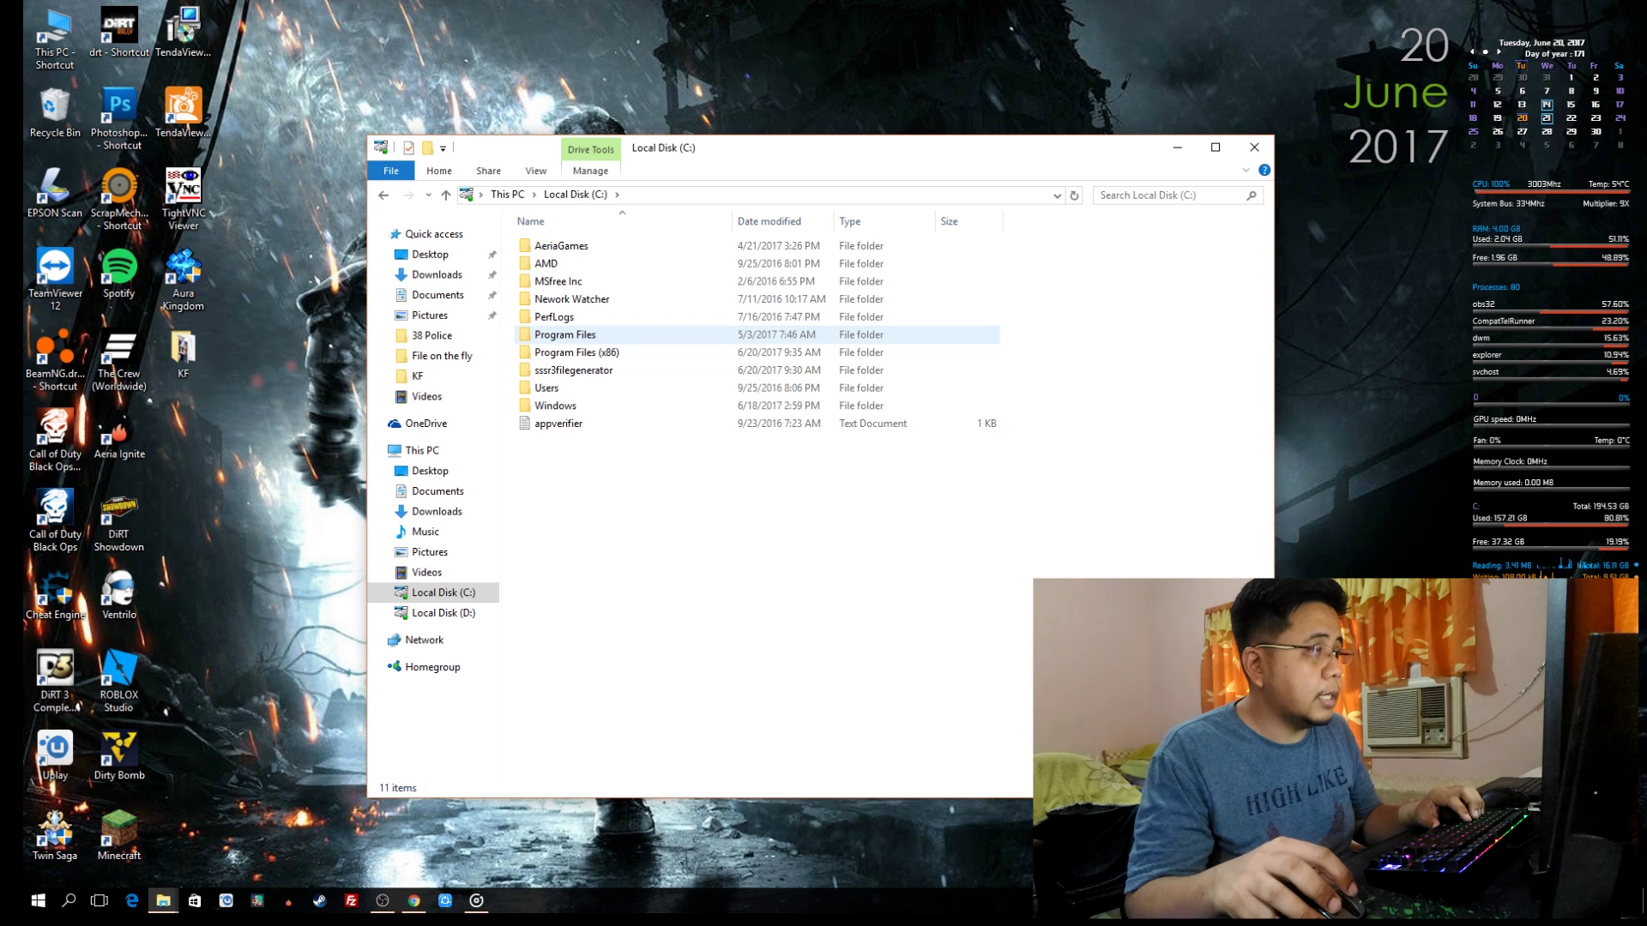
{"action": "key", "text": "Down"}
{"action": "key", "text": "Down"}
{"action": "left_click", "coordinate": [573, 370]}
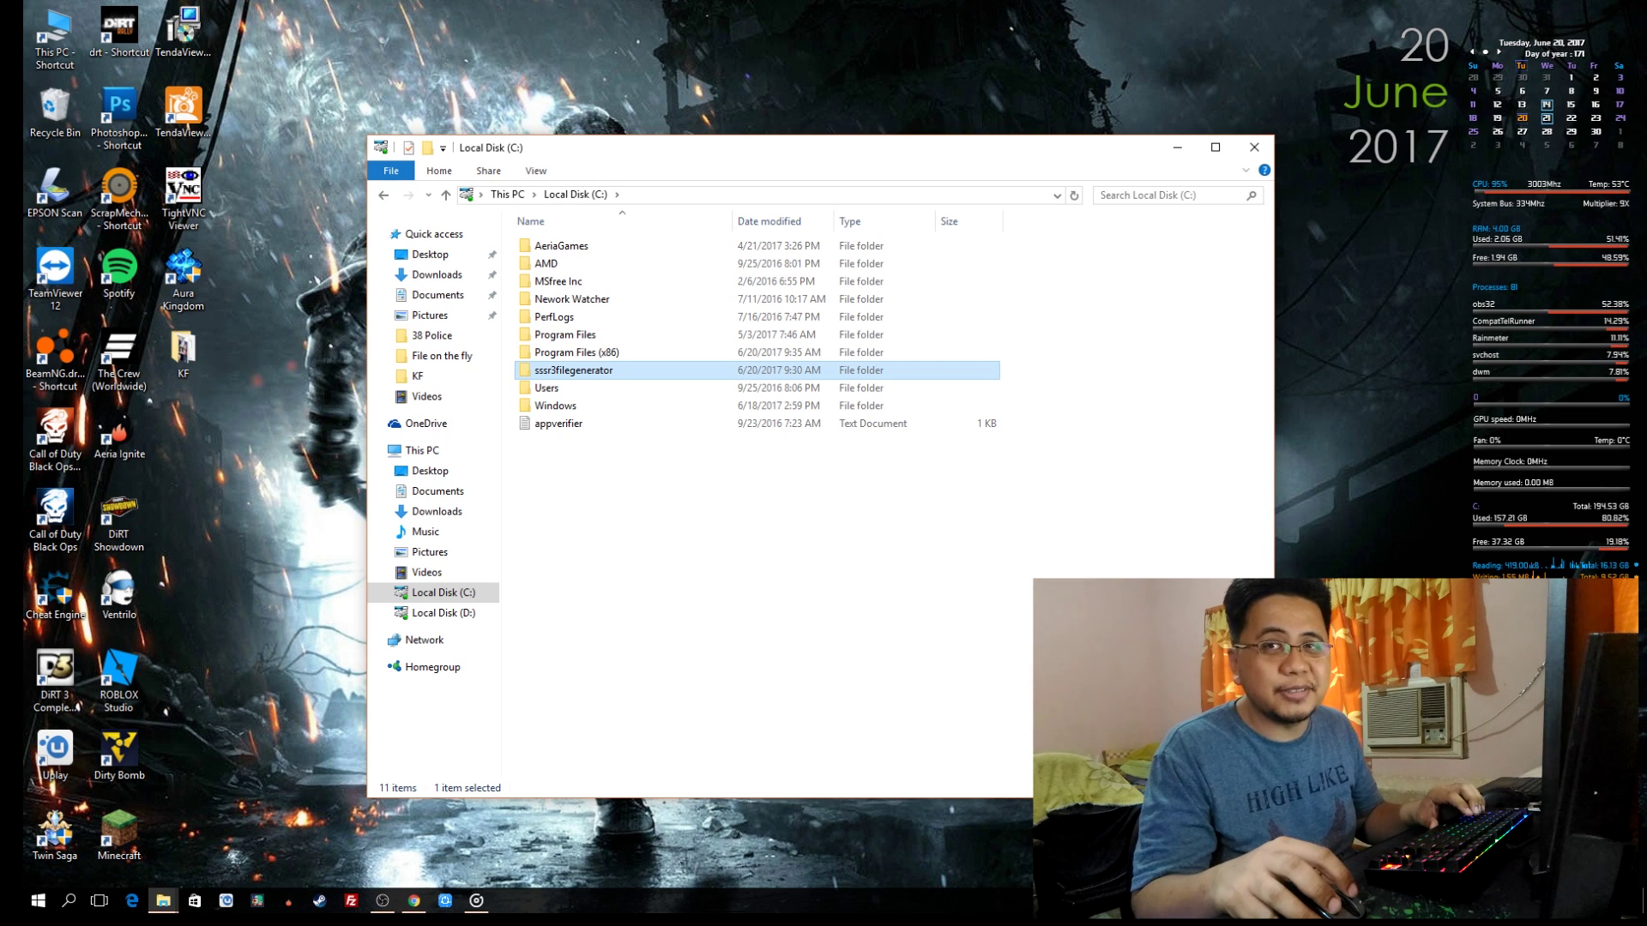
{"action": "key", "text": "Return"}
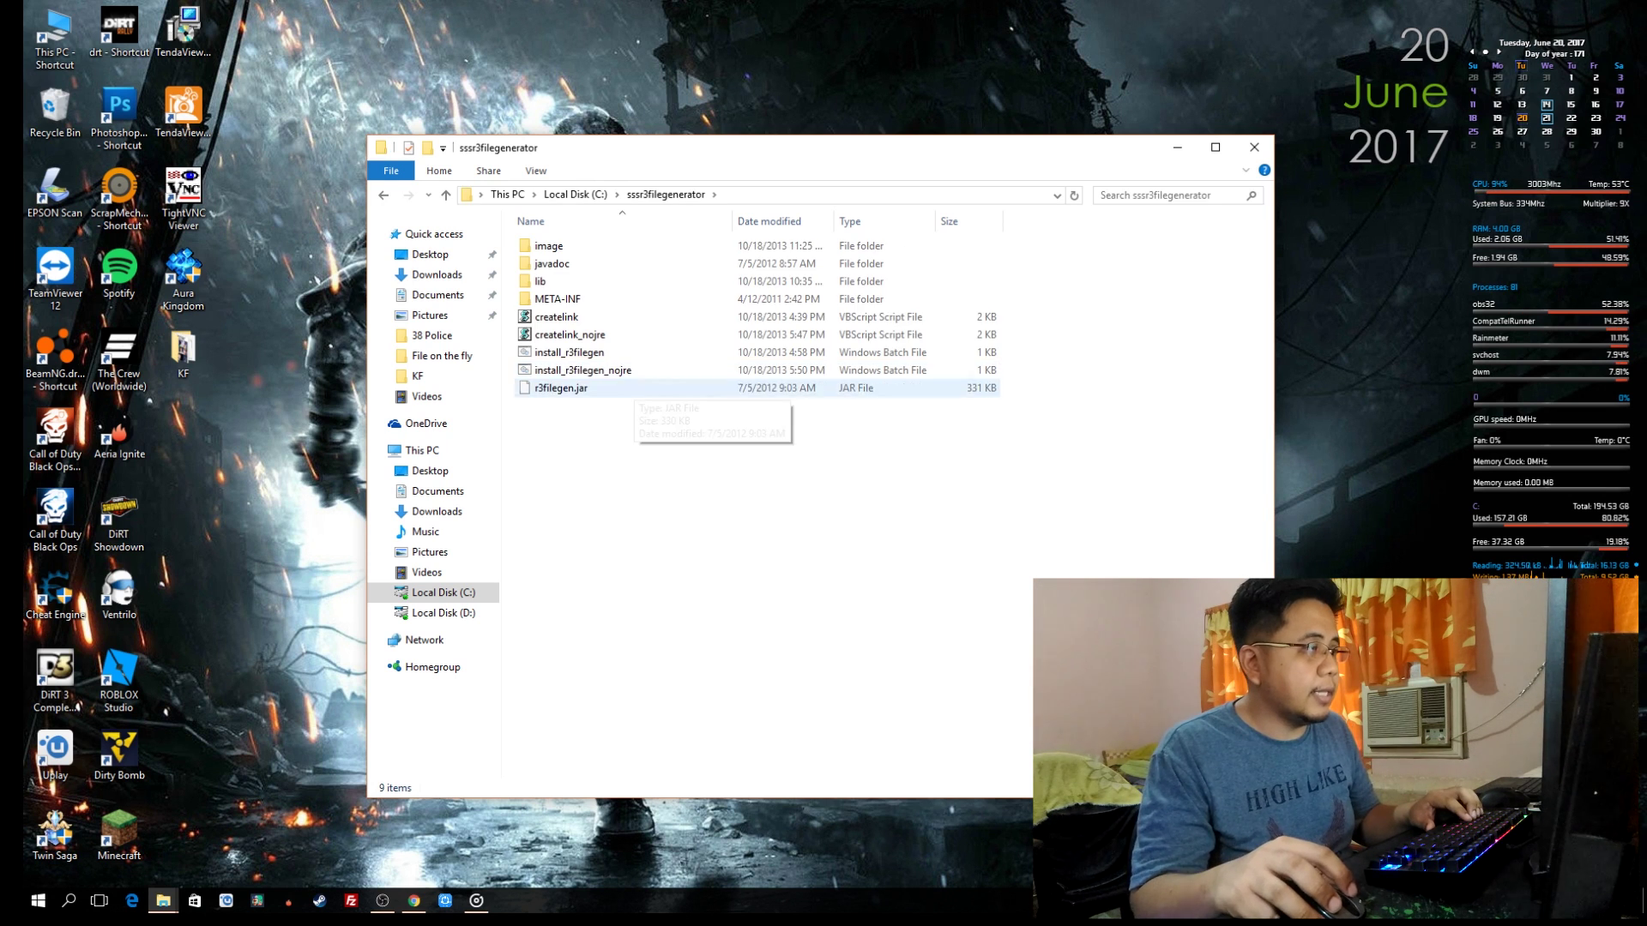
{"action": "left_click", "coordinate": [569, 352]}
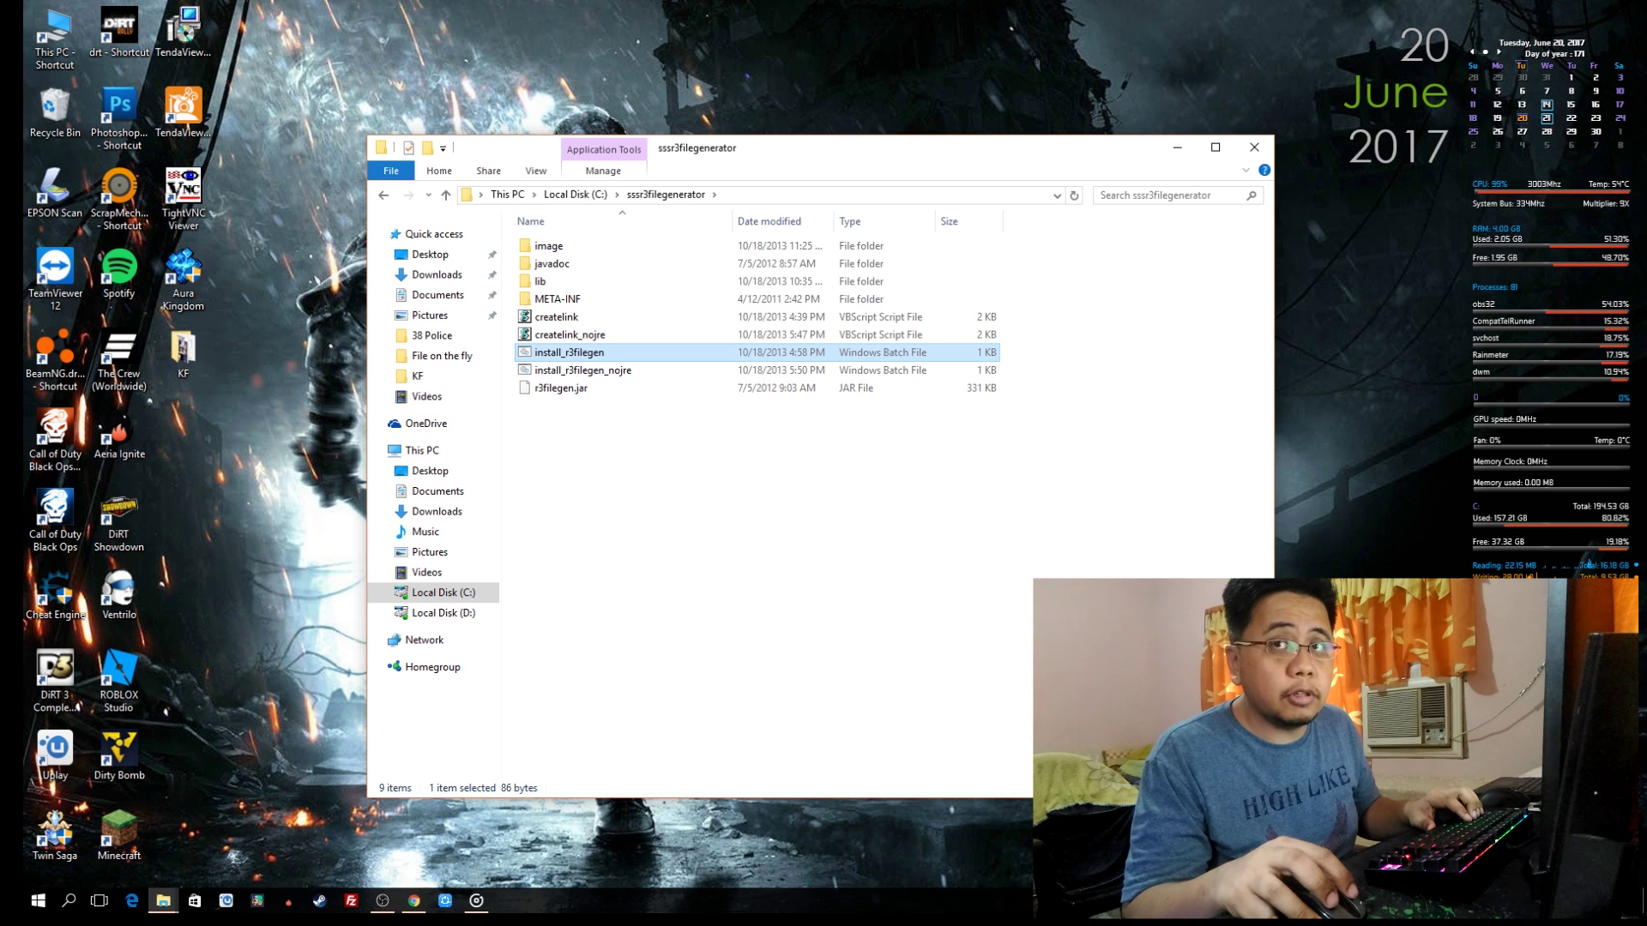
Step: Run install_r3filegen from C:\sssr3filegenerator so r3filegen.jar opens the Employer Record form
{"action": "double_click", "coordinate": [569, 352]}
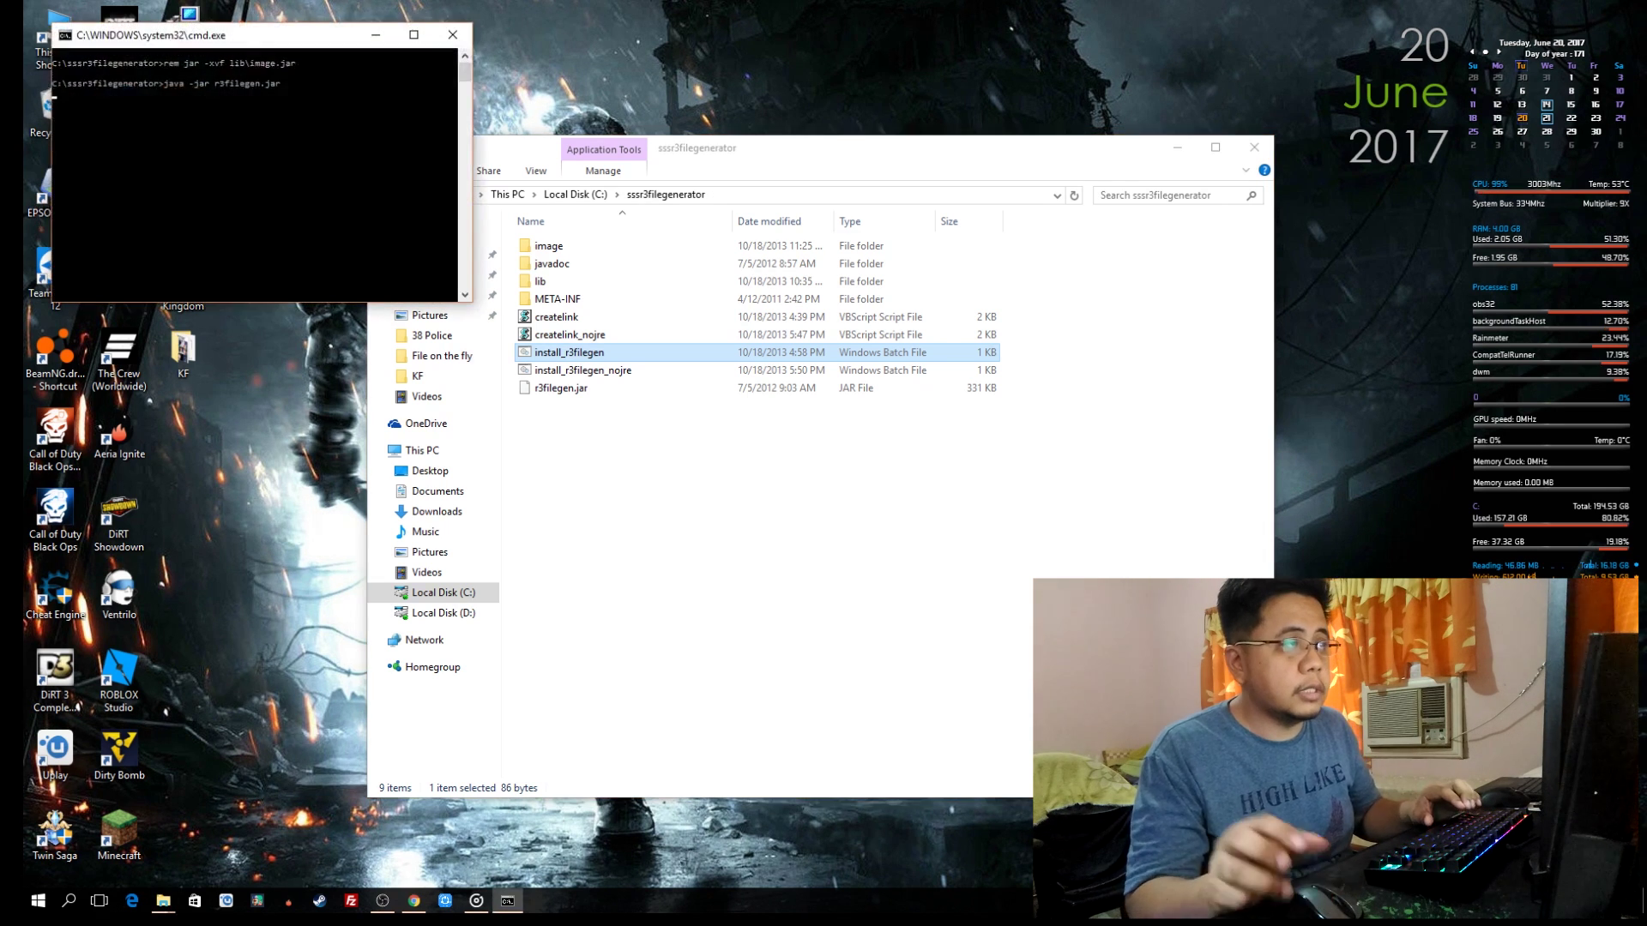